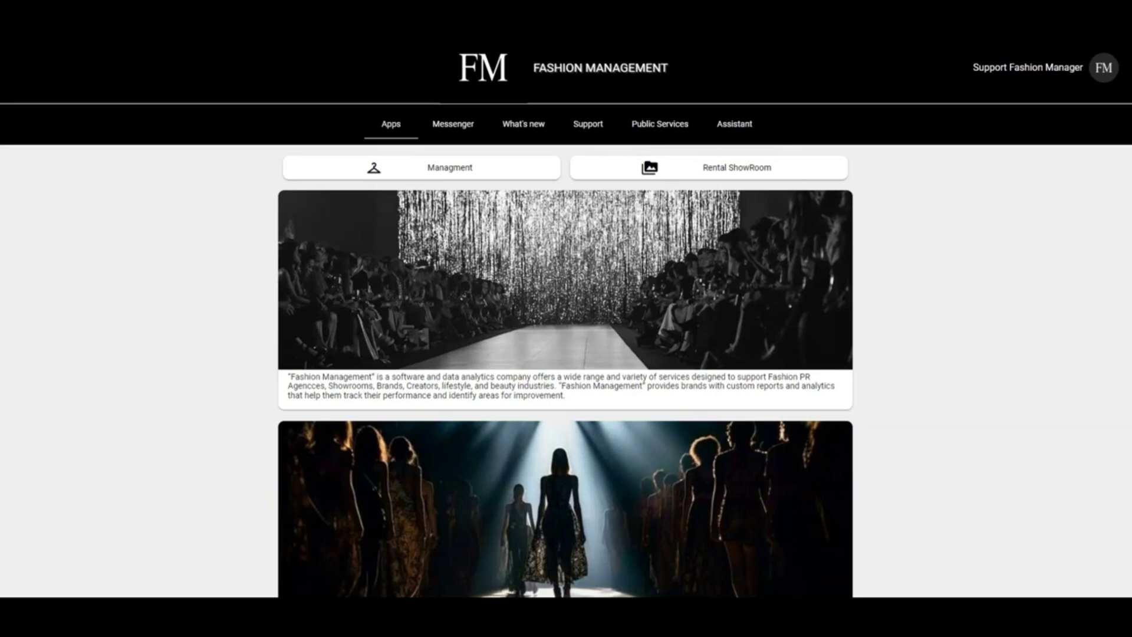
# Open the Management app and go to the Sample Manager under Samples.
pyautogui.click(431, 161)
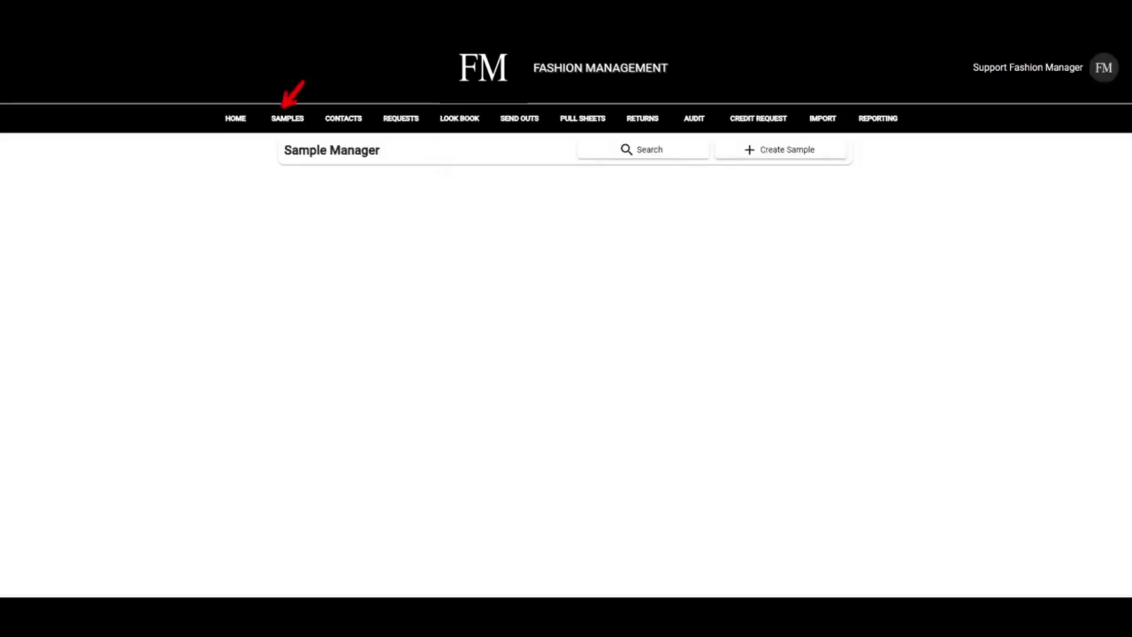
pyautogui.click(284, 111)
pyautogui.click(283, 111)
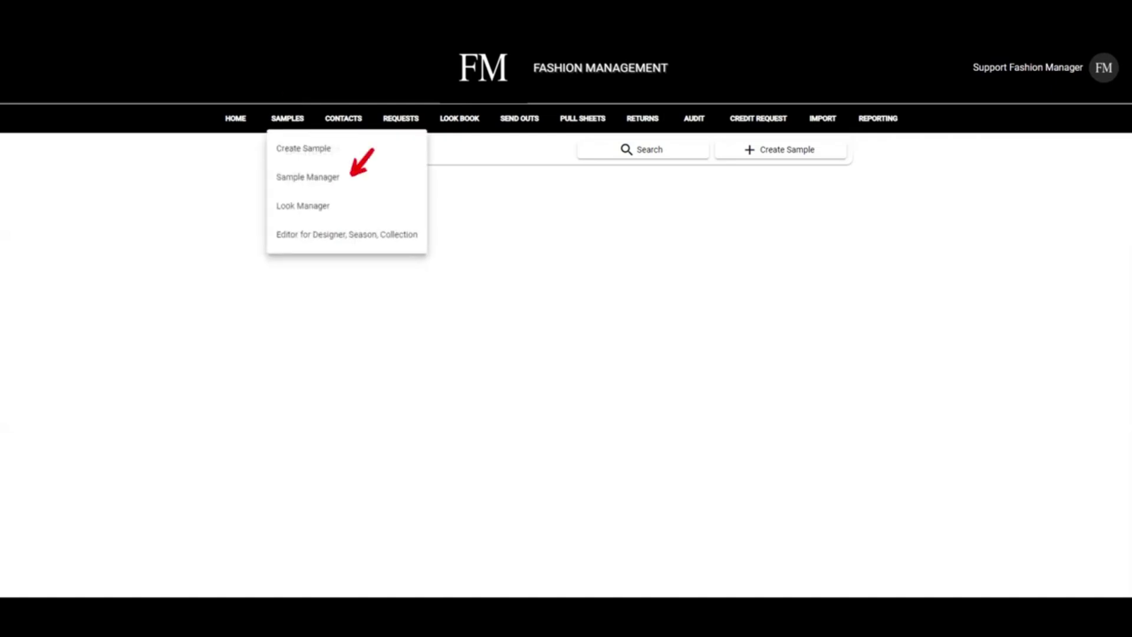
pyautogui.click(351, 175)
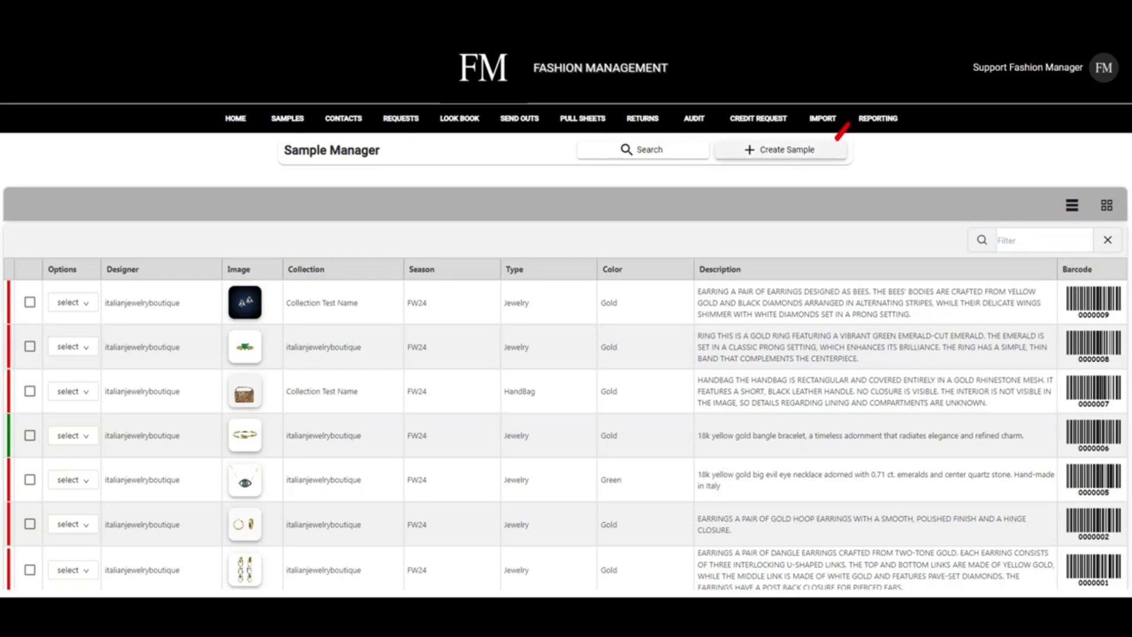
# Open a blank Create Sample form and review its fields, prices, description and image upload areas.
pyautogui.click(828, 148)
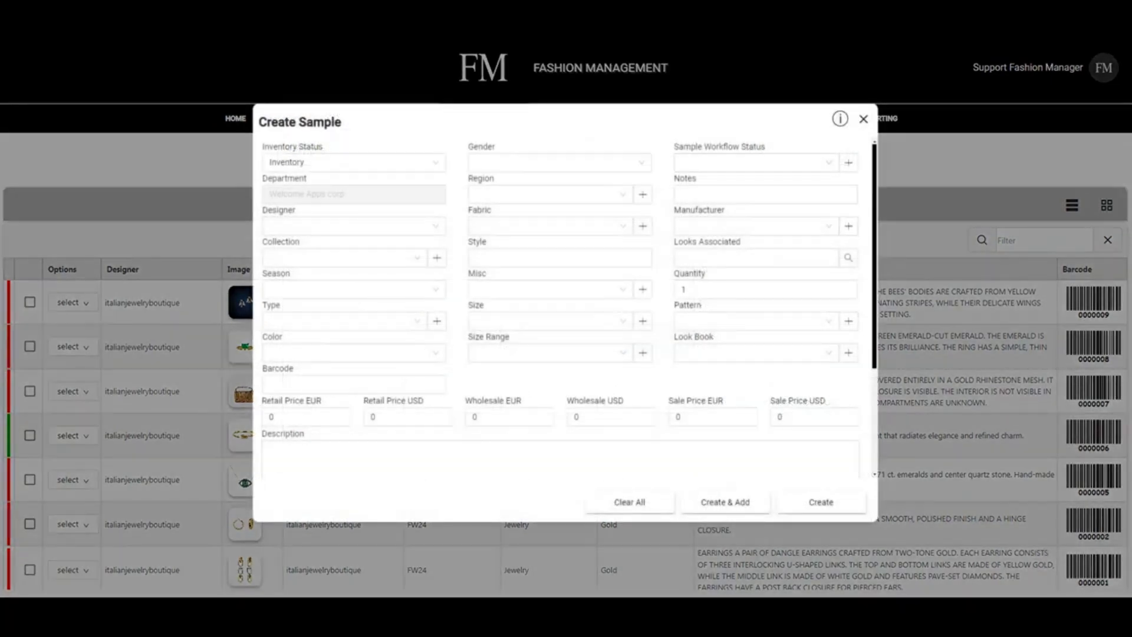
pyautogui.scroll(-3, 566, 306)
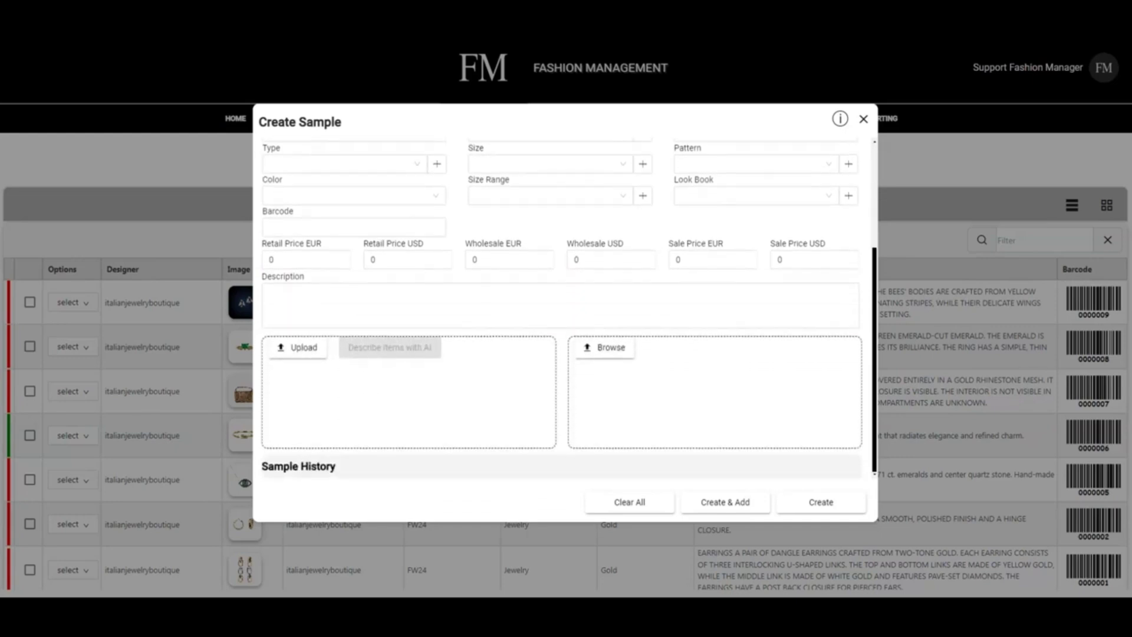
pyautogui.scroll(3, 566, 307)
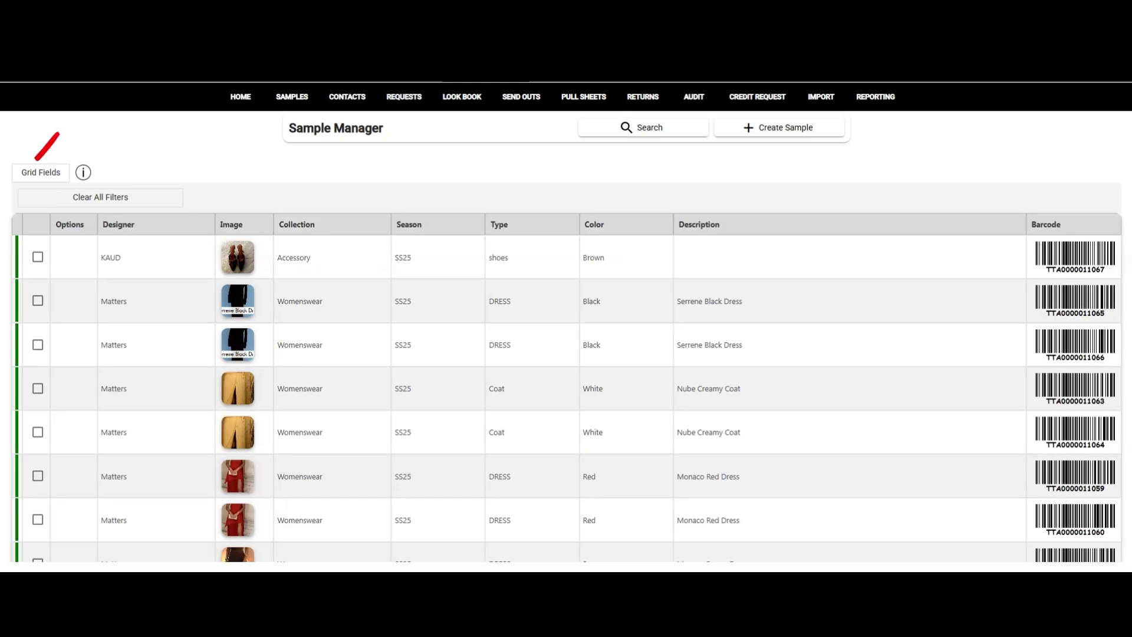
# Enable all grid fields as sample filters, from Gender and Sample Workflow Status through Barcode and Description.
pyautogui.click(41, 172)
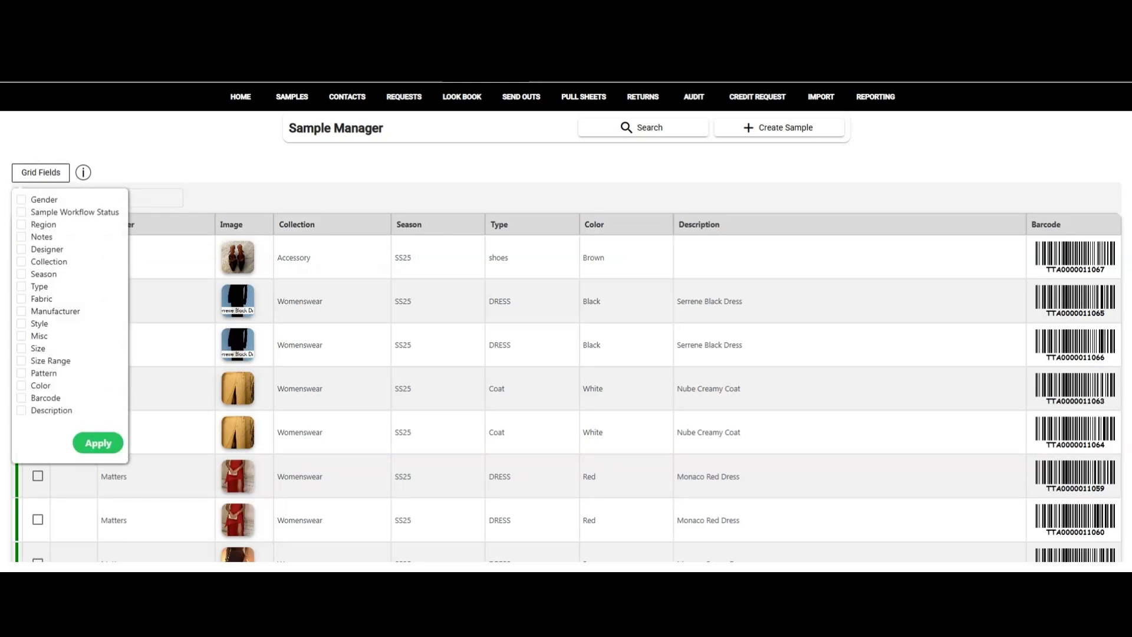
pyautogui.click(21, 200)
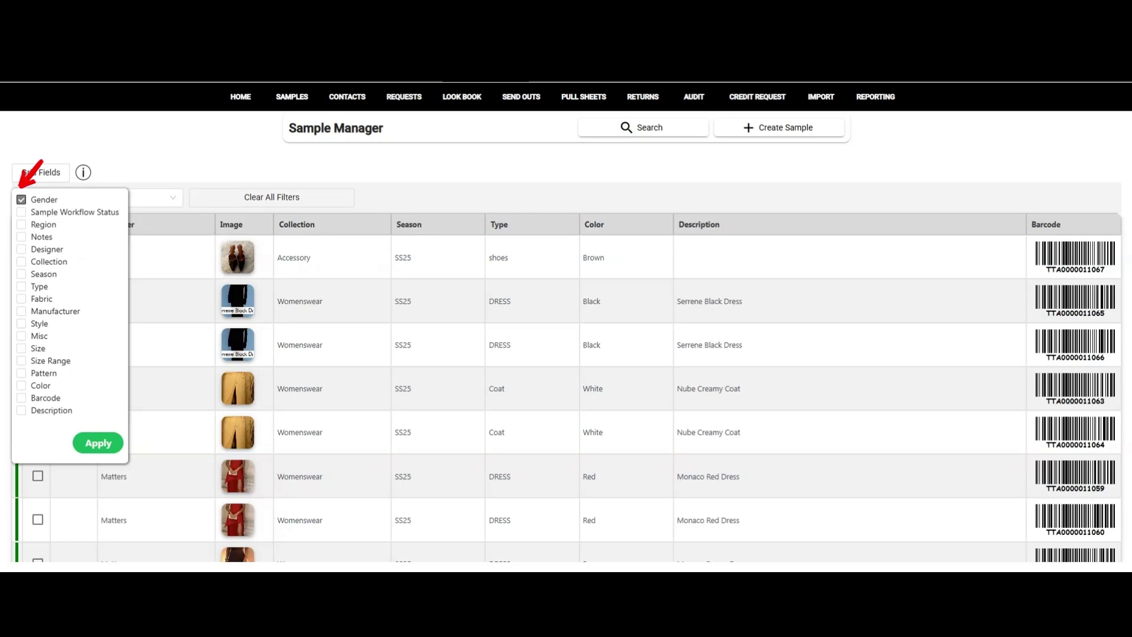
pyautogui.click(21, 212)
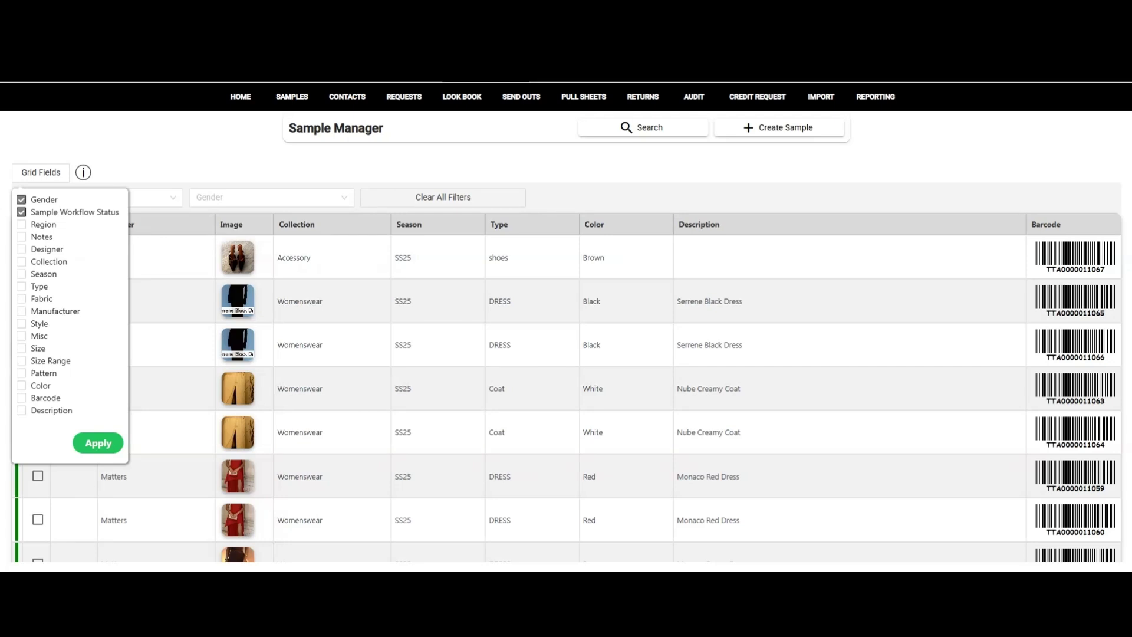
pyautogui.click(21, 224)
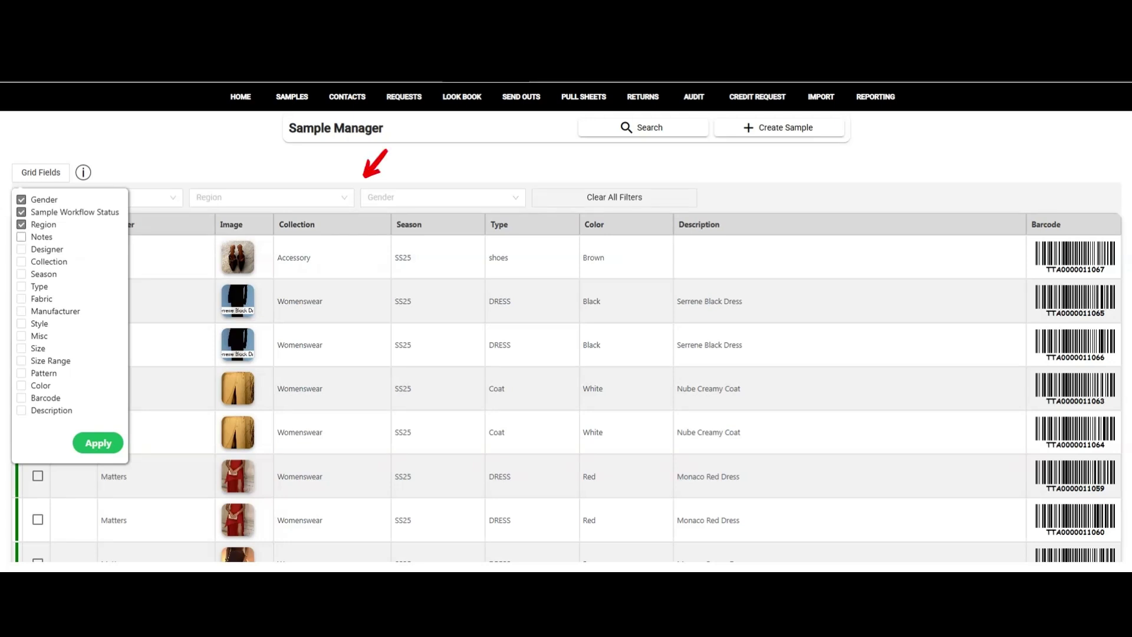
pyautogui.click(21, 237)
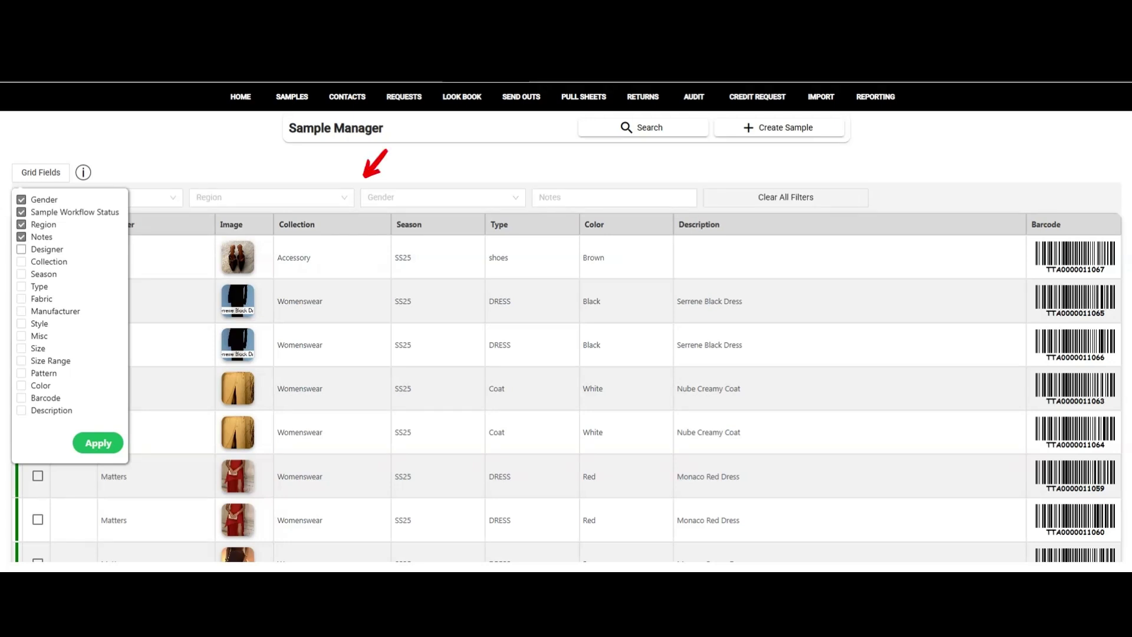
pyautogui.click(21, 248)
pyautogui.click(22, 261)
pyautogui.click(21, 273)
pyautogui.click(21, 286)
pyautogui.click(21, 298)
pyautogui.click(21, 310)
pyautogui.click(21, 323)
pyautogui.click(22, 336)
pyautogui.click(21, 348)
pyautogui.click(21, 360)
pyautogui.click(21, 372)
pyautogui.click(22, 385)
pyautogui.click(21, 397)
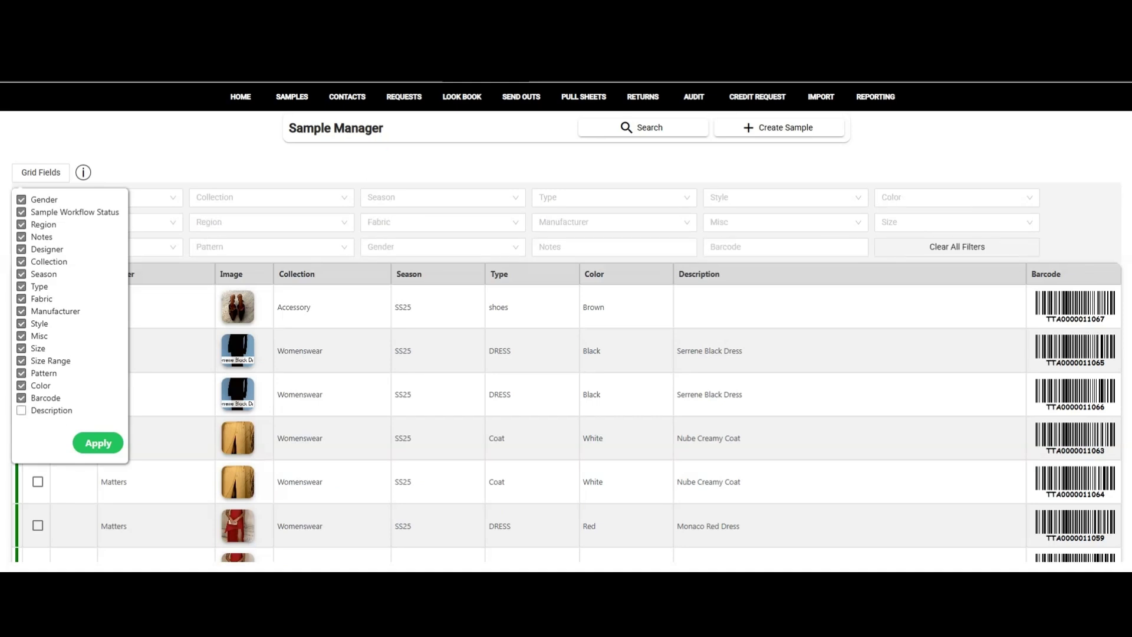
pyautogui.click(21, 410)
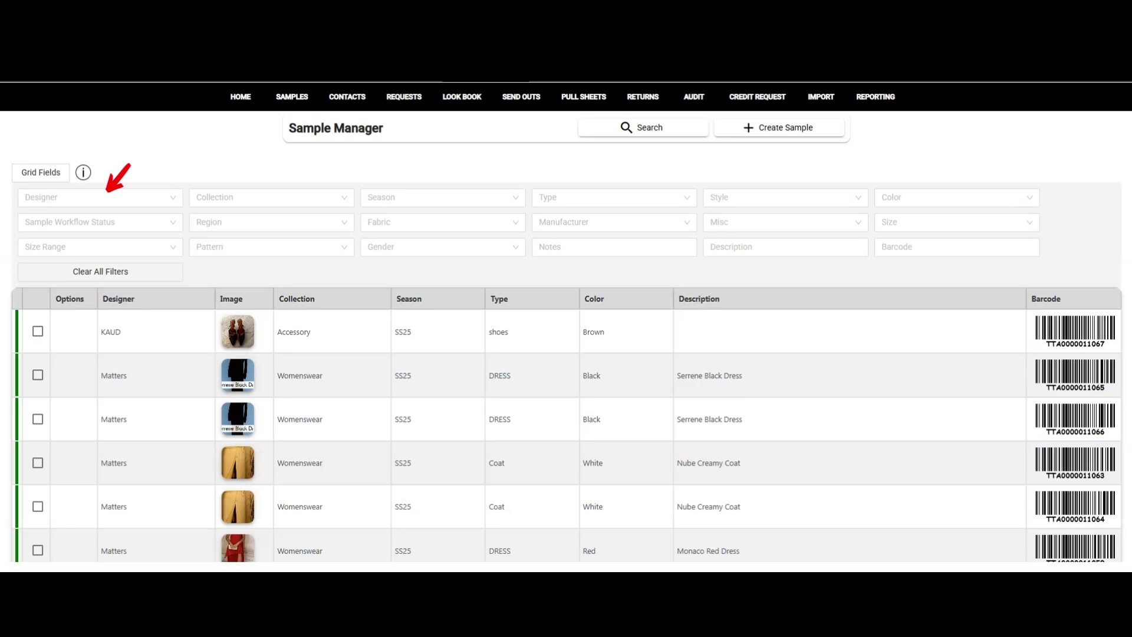
# Filter the samples by the designer AKA NANITA.
pyautogui.click(94, 196)
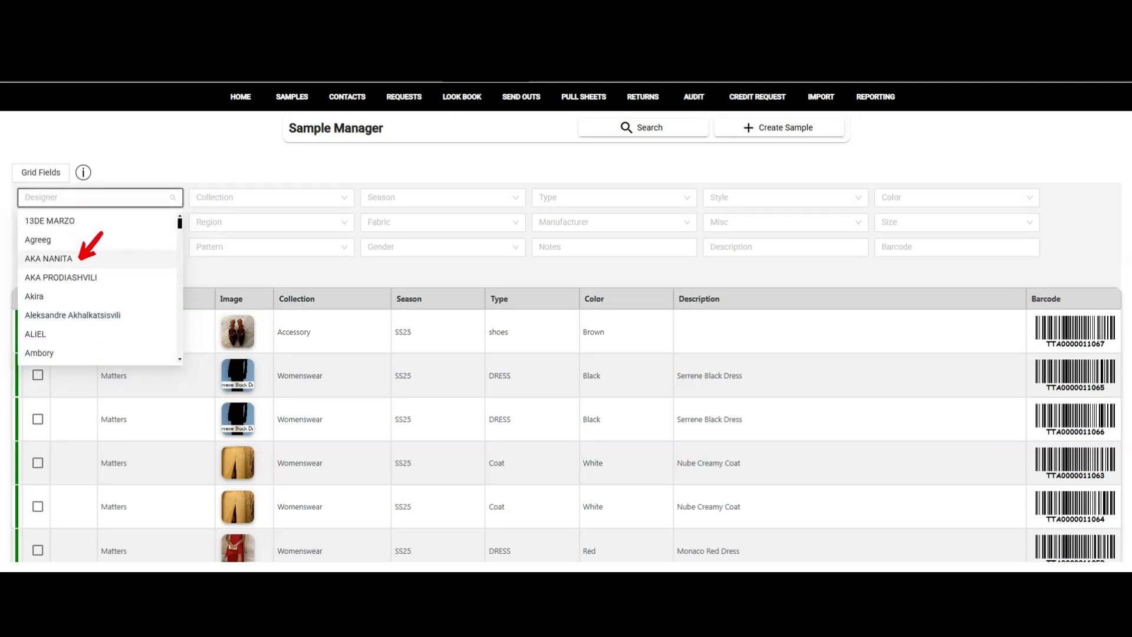
pyautogui.click(49, 259)
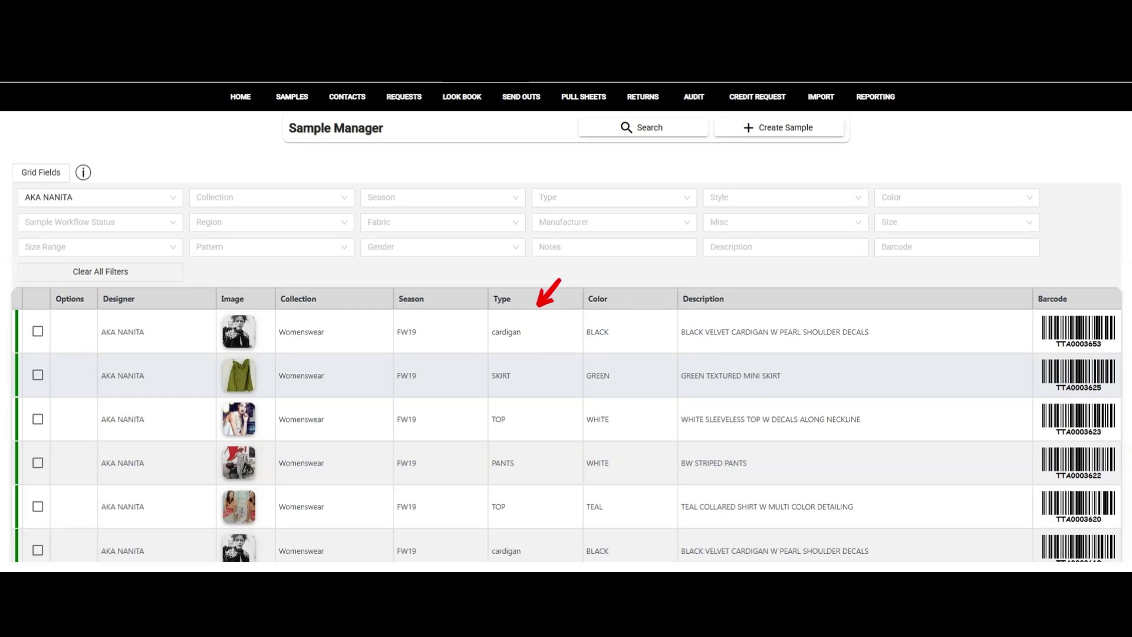
pyautogui.click(272, 198)
pyautogui.click(442, 198)
pyautogui.click(613, 197)
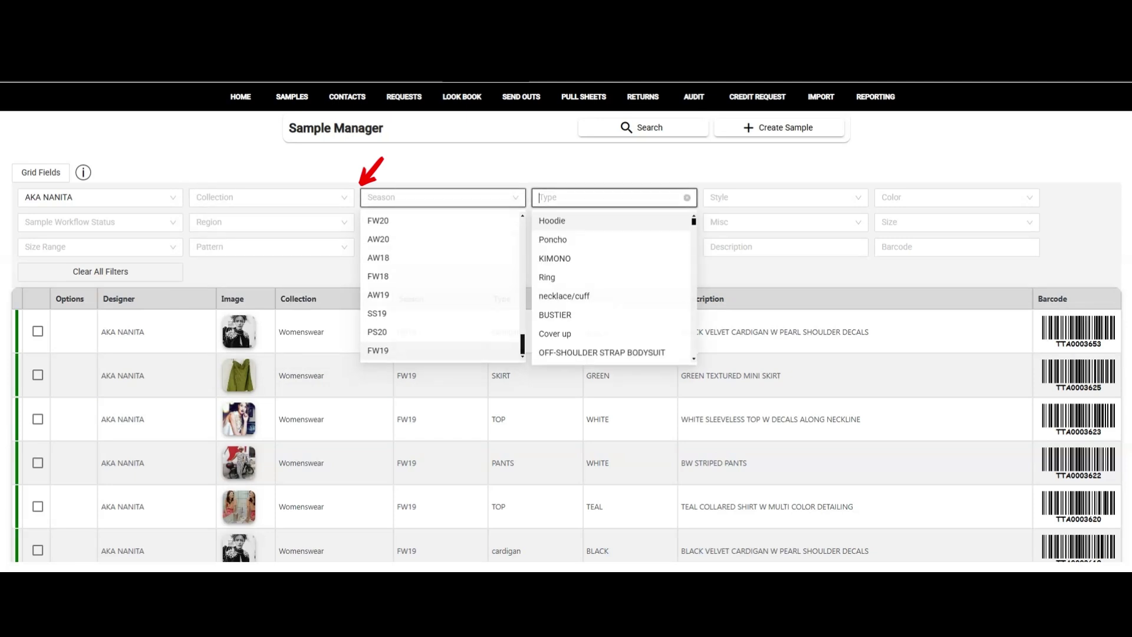
pyautogui.click(784, 197)
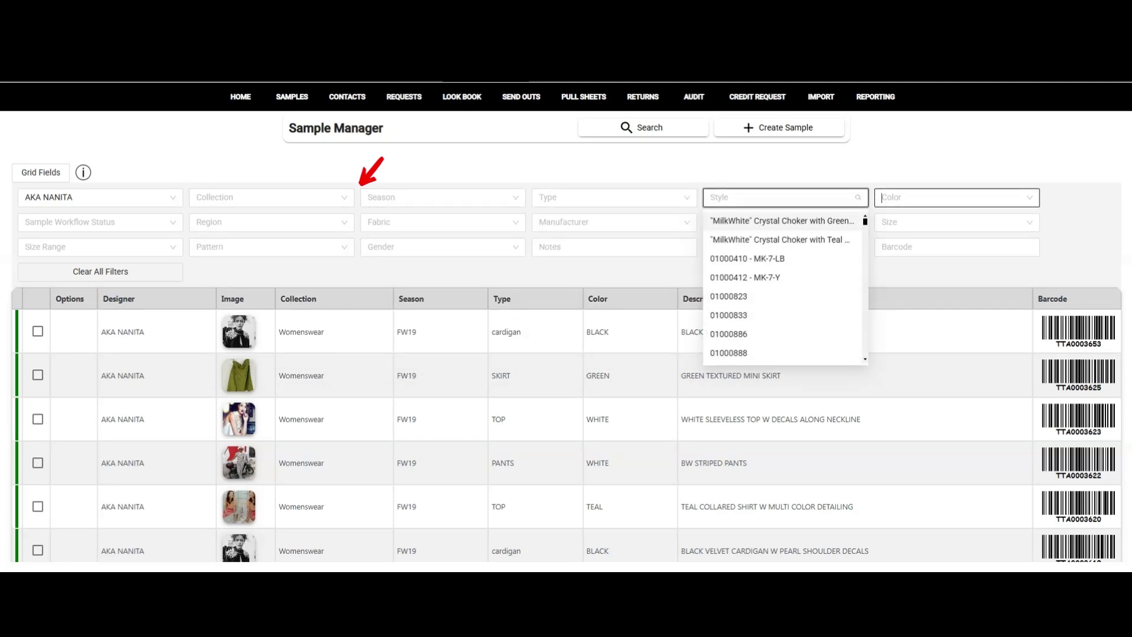
pyautogui.click(955, 198)
pyautogui.click(100, 223)
pyautogui.press('Escape')
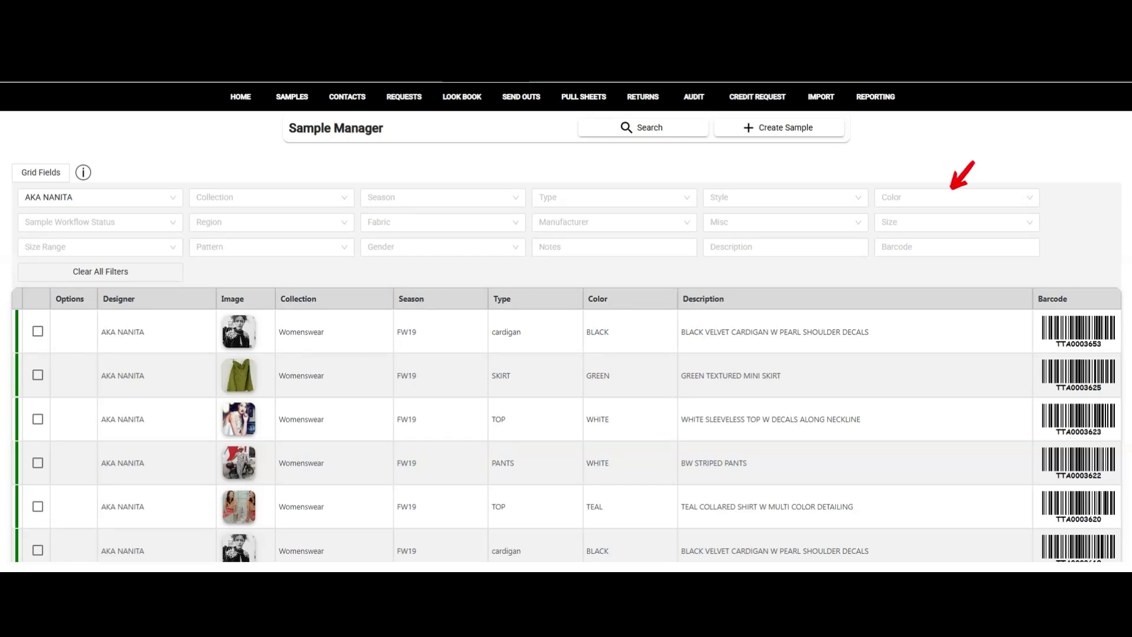
# Narrow the AKA NANITA samples to the color Black, and clear the color filter again.
pyautogui.click(952, 198)
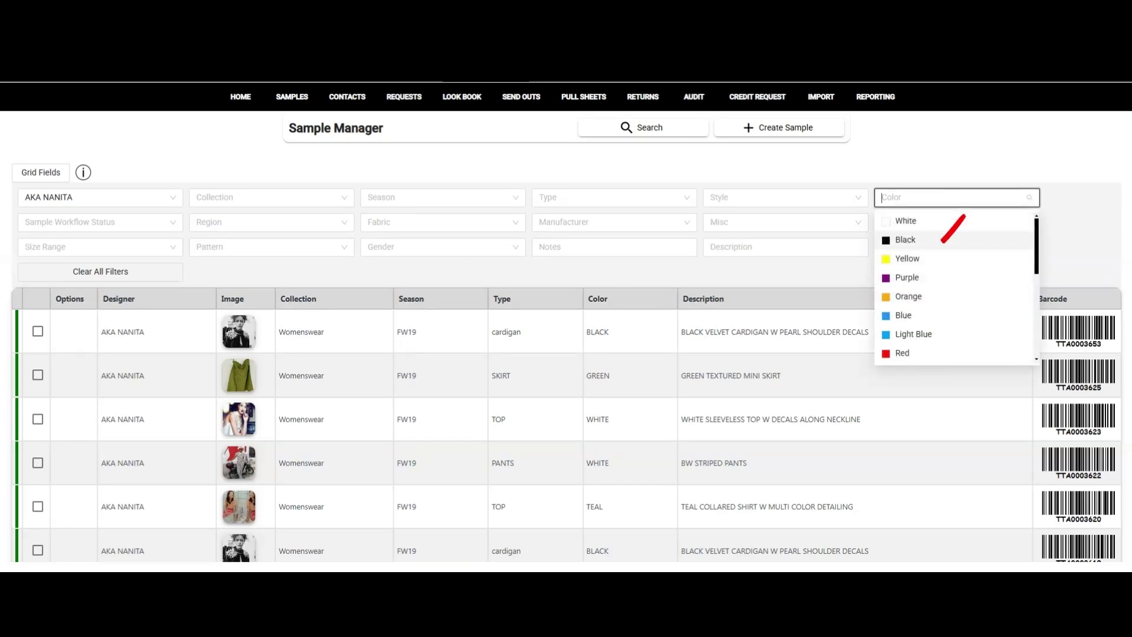
pyautogui.click(905, 239)
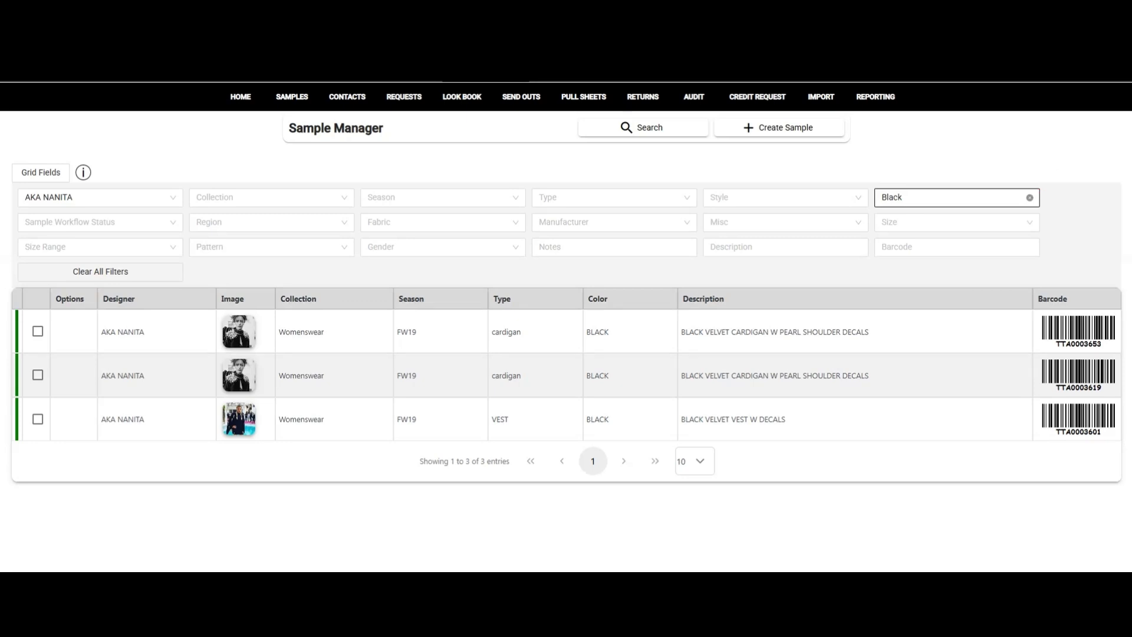
pyautogui.click(1029, 198)
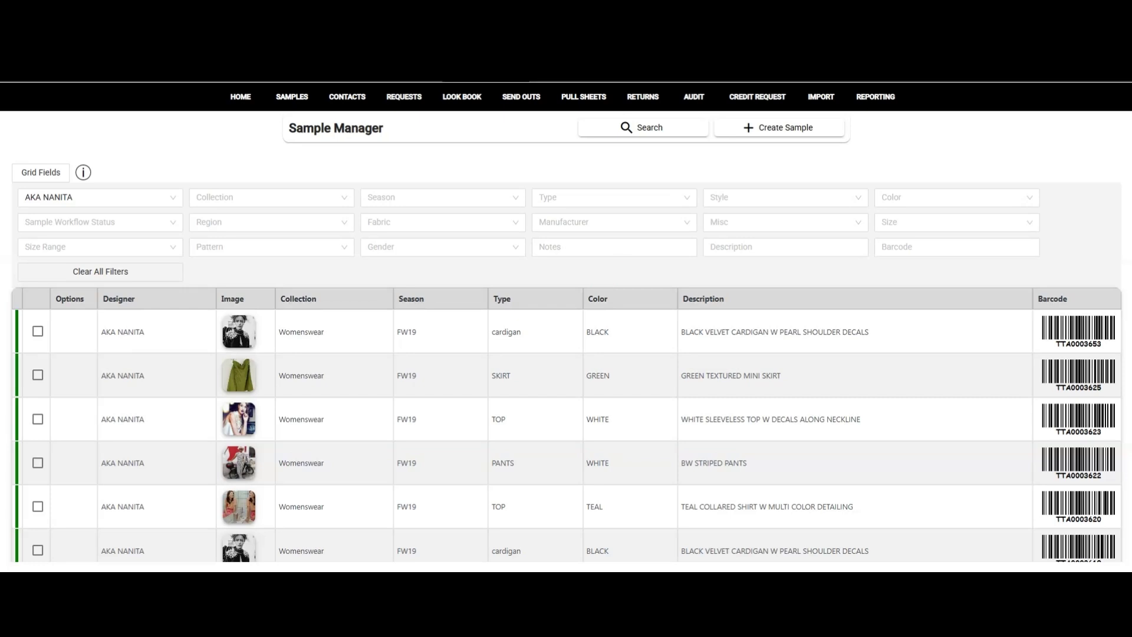
# Find the AKA NANITA sample whose barcode contains 3622.
pyautogui.click(956, 247)
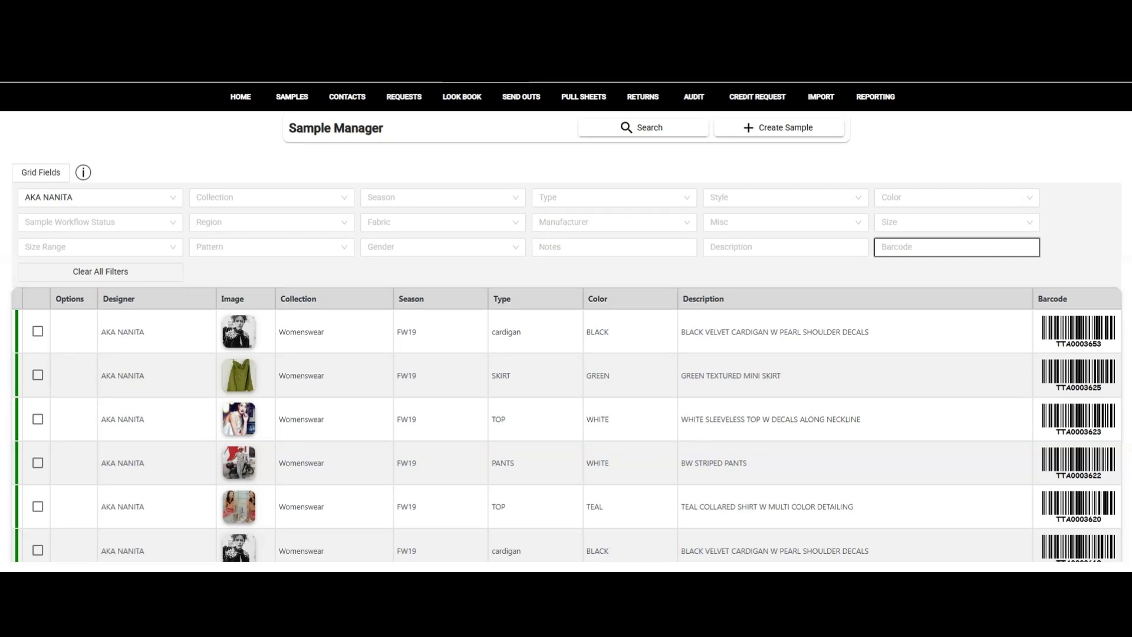
pyautogui.write('3622')
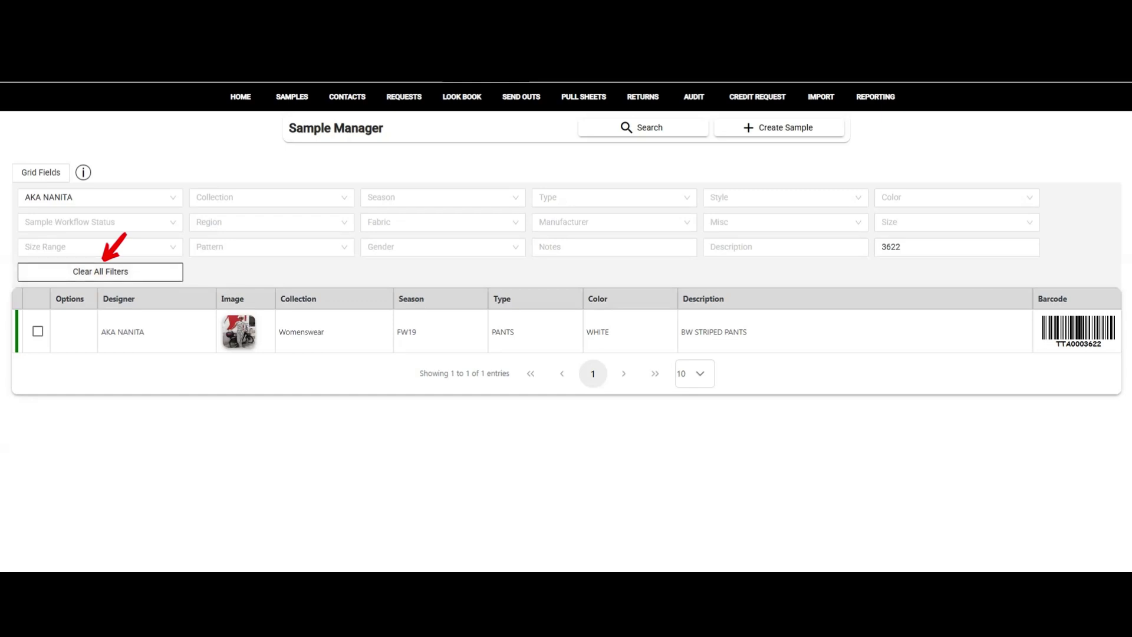
pyautogui.press('Return')
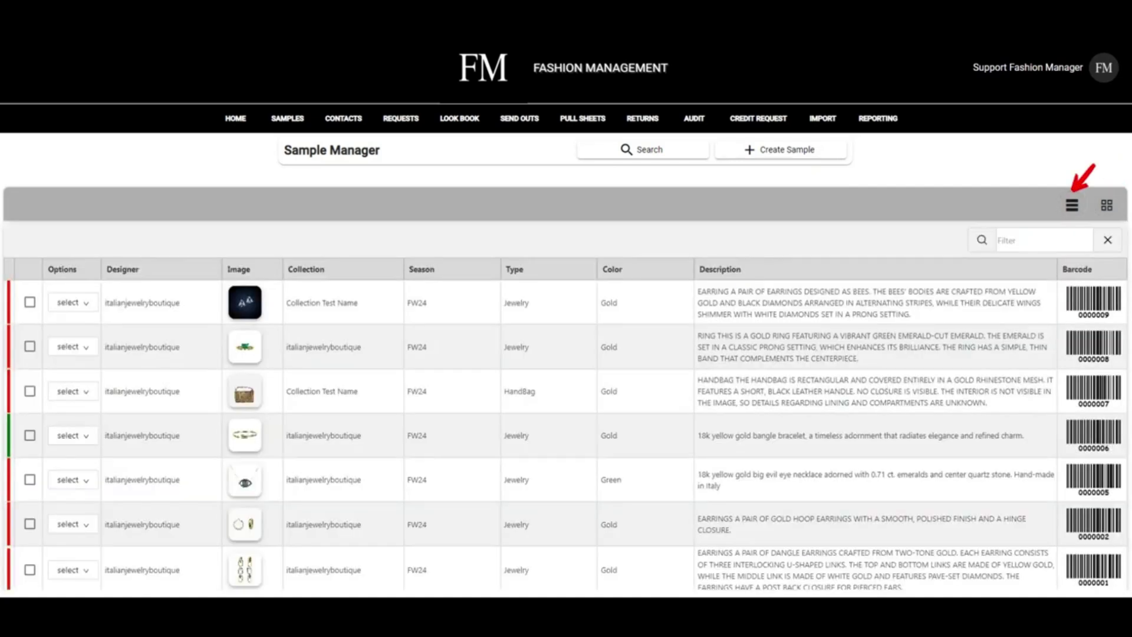
# Search the jewelry sample list for "bee" and for "emera", clearing the text filter after each search.
pyautogui.click(1044, 240)
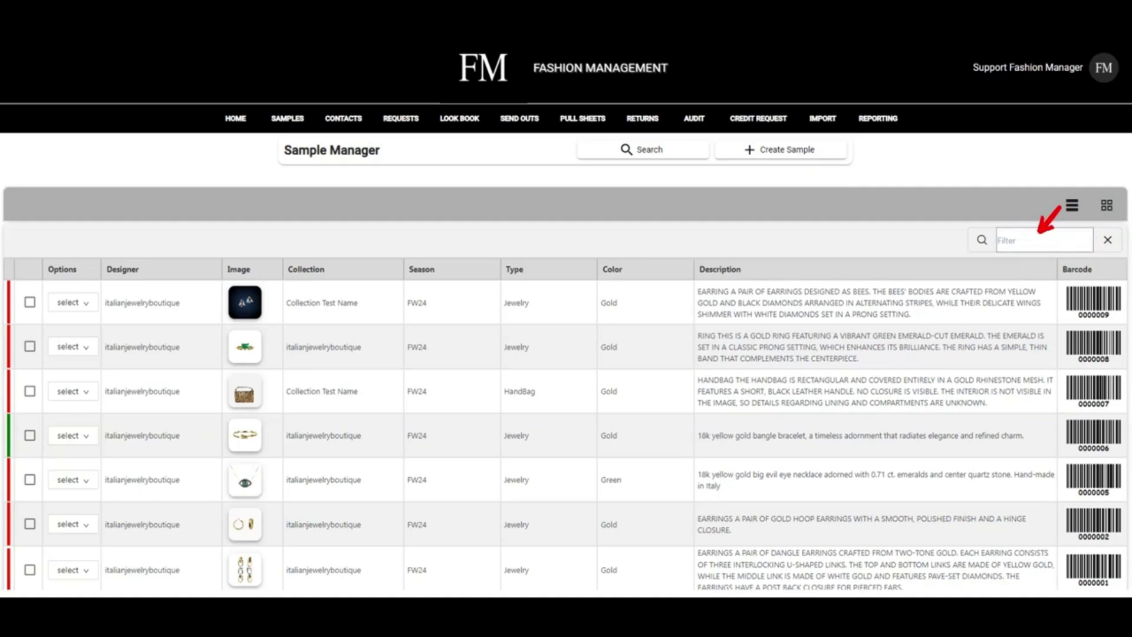
pyautogui.write('bee')
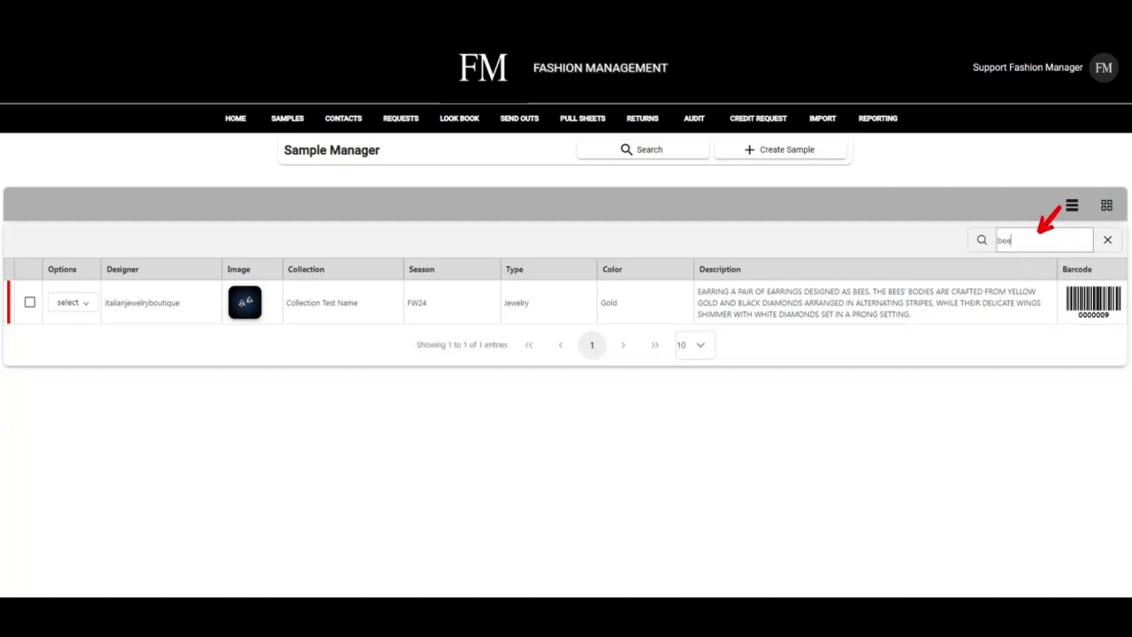
pyautogui.click(1108, 240)
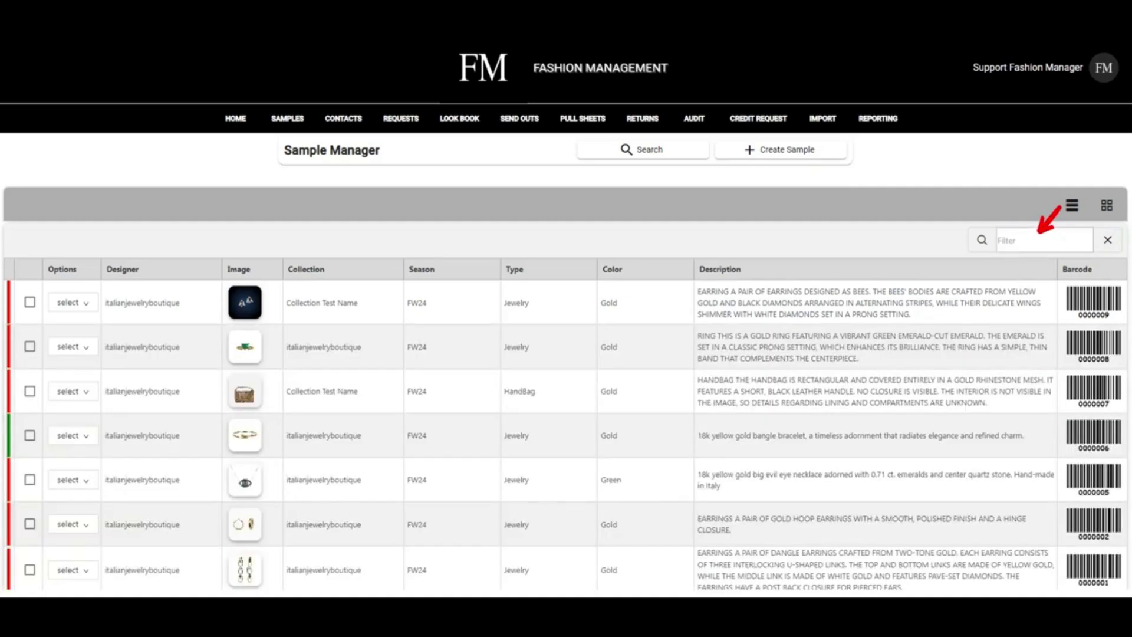
pyautogui.write('emera')
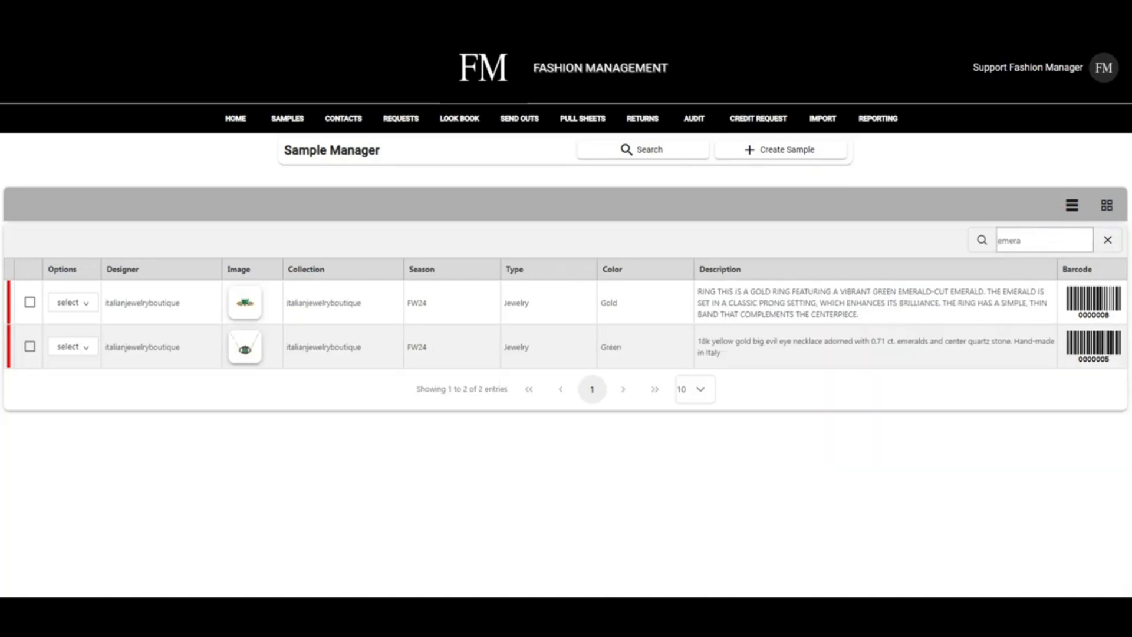
pyautogui.click(1108, 240)
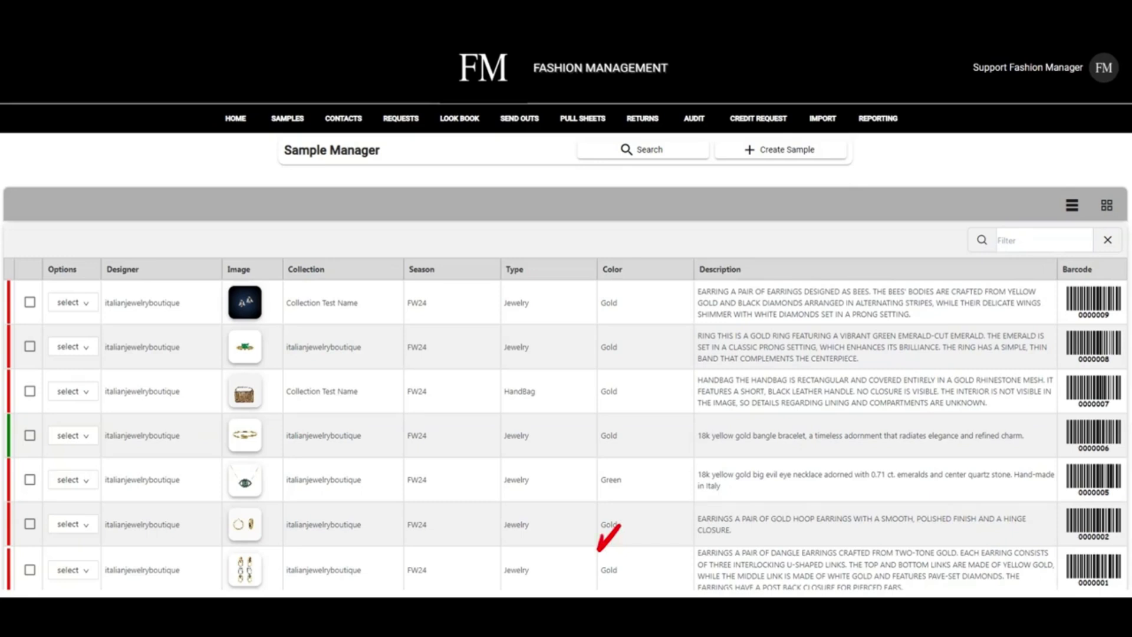
# Set the sample list to show 100 entries per page.
pyautogui.scroll(-3, 599, 549)
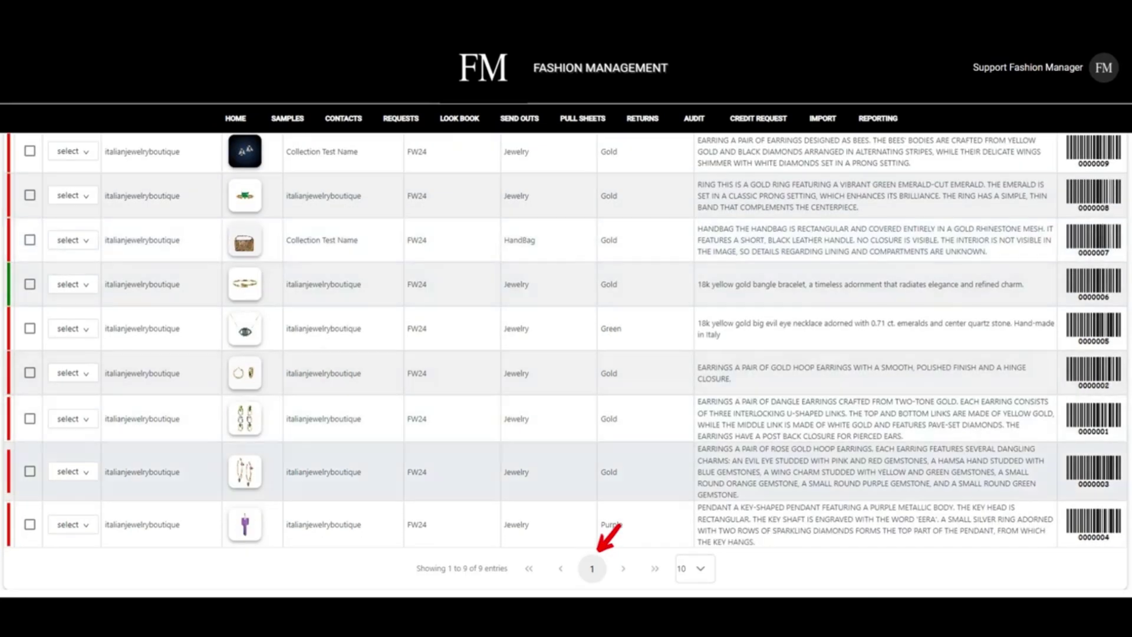
pyautogui.click(700, 568)
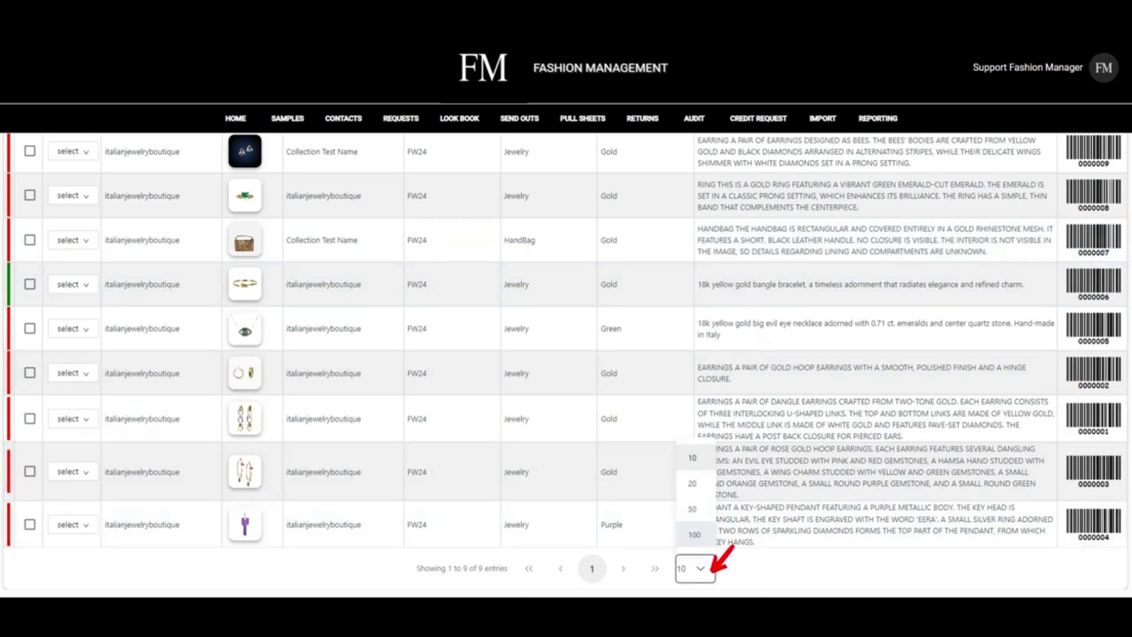
pyautogui.click(695, 534)
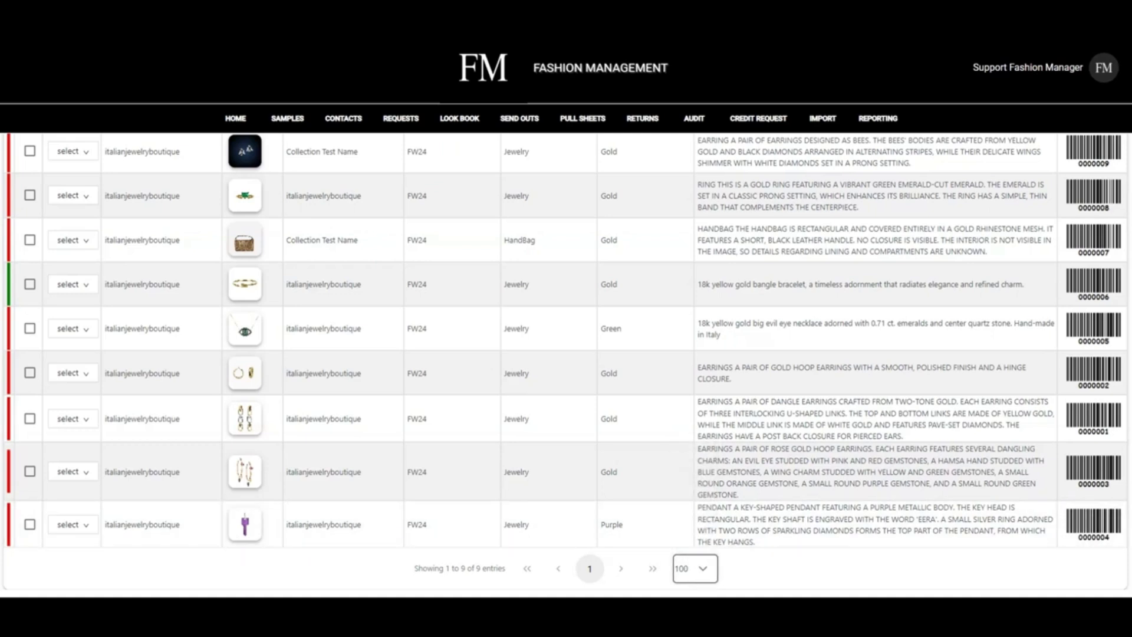
# Open the details of the two-tone gold dangle earrings sample for editing and review its fields.
pyautogui.click(94, 412)
pyautogui.click(95, 413)
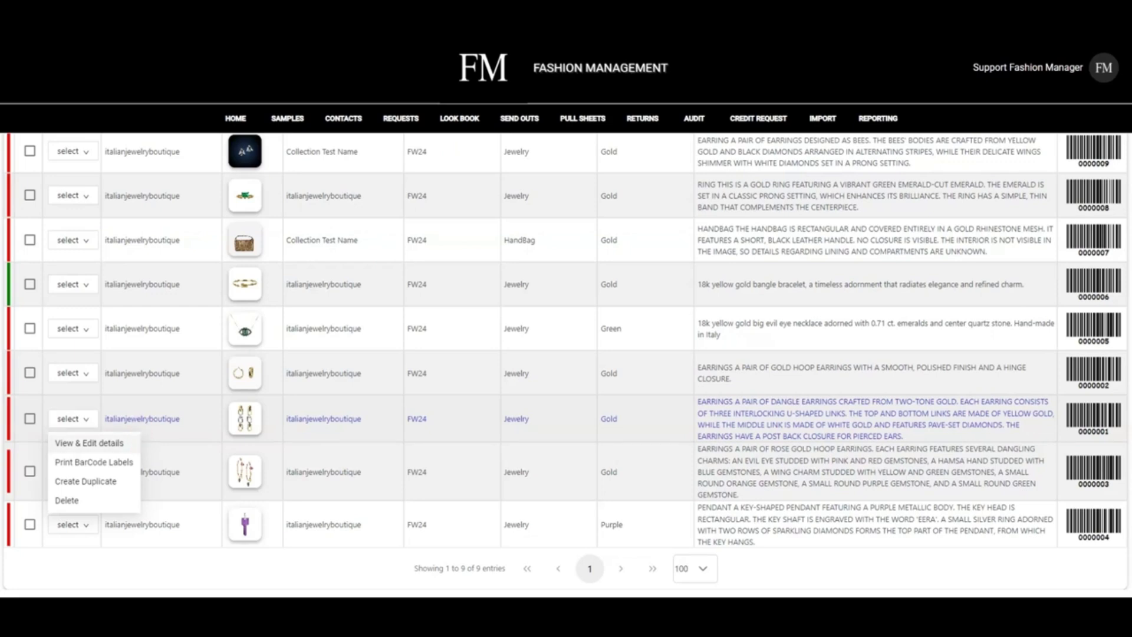
pyautogui.click(88, 443)
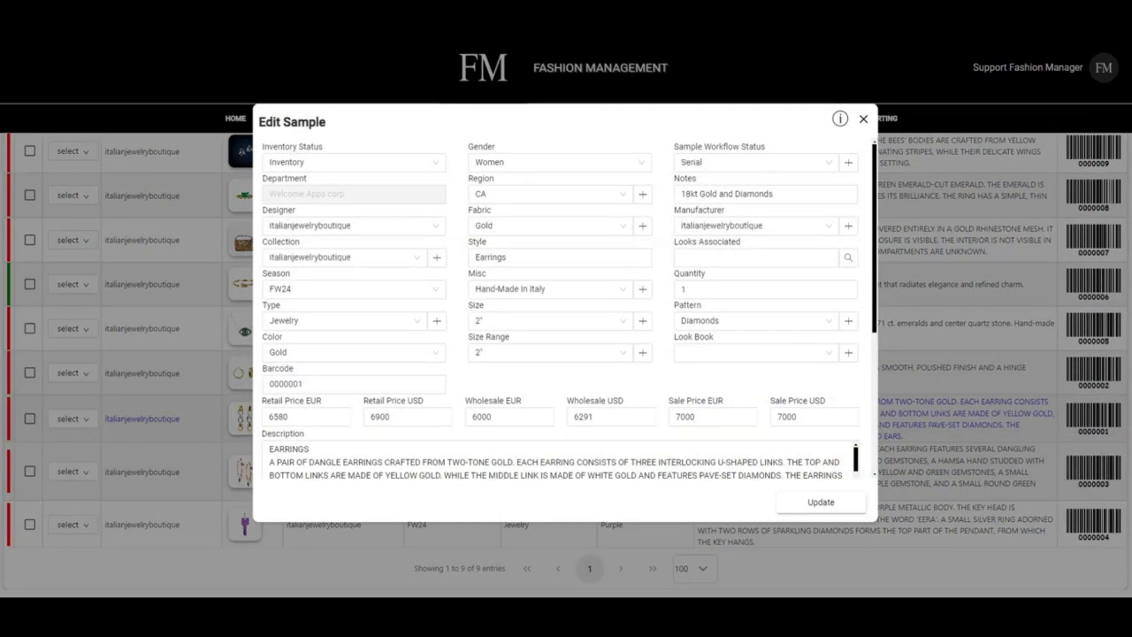
pyautogui.scroll(-3, 560, 306)
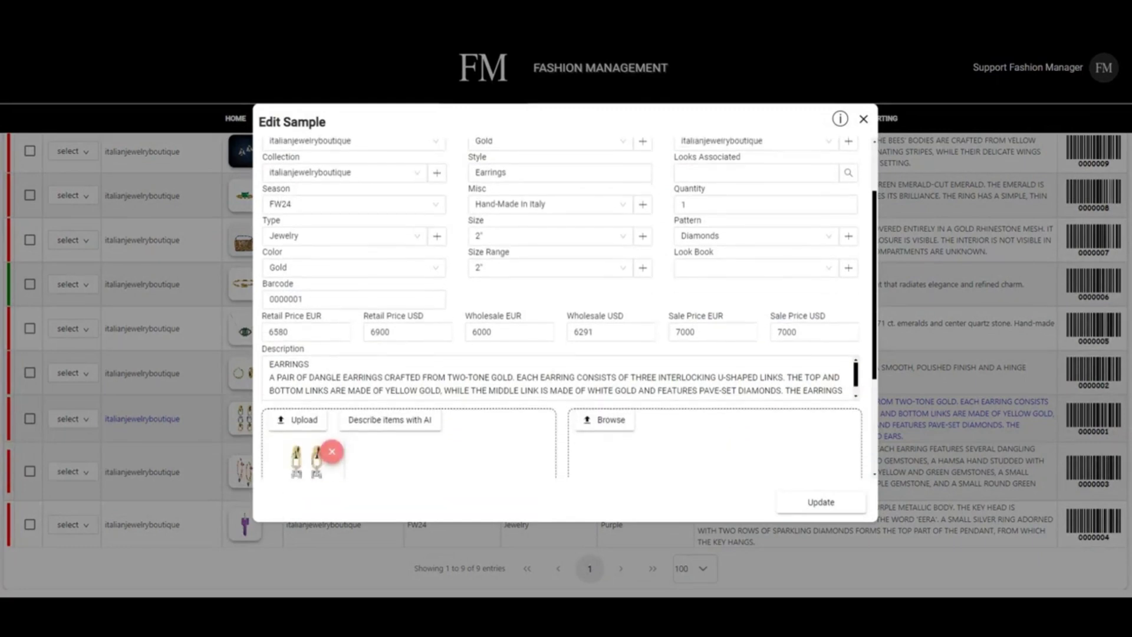
# View the delivery memo of the first delivery in the earrings' sample history, and close the memo and the sample details.
pyautogui.scroll(-2, 560, 307)
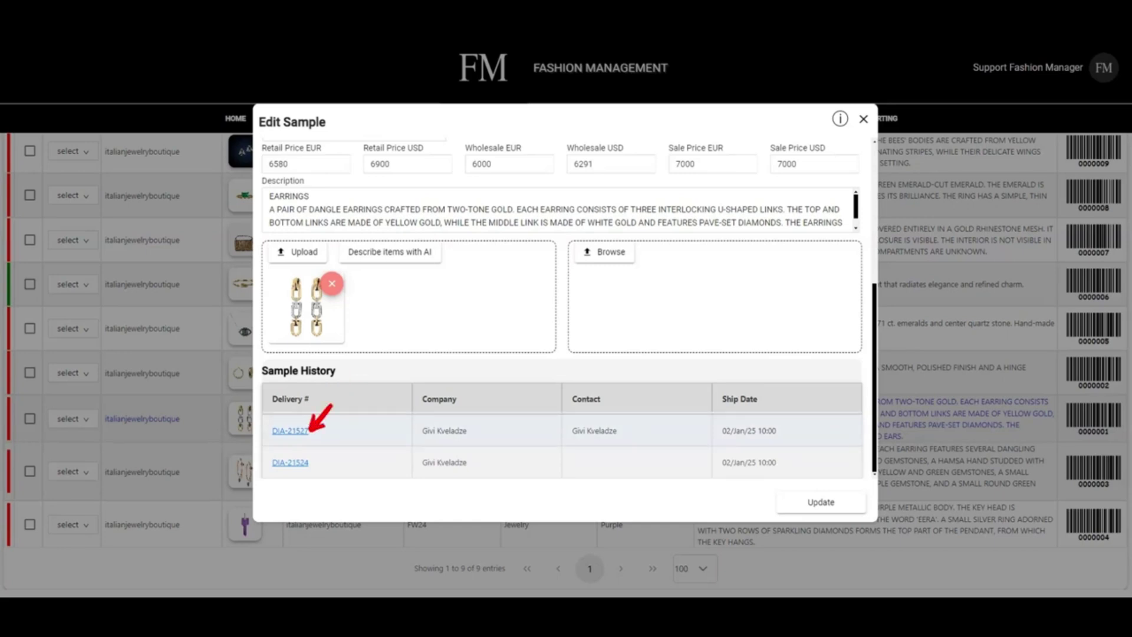
pyautogui.click(290, 431)
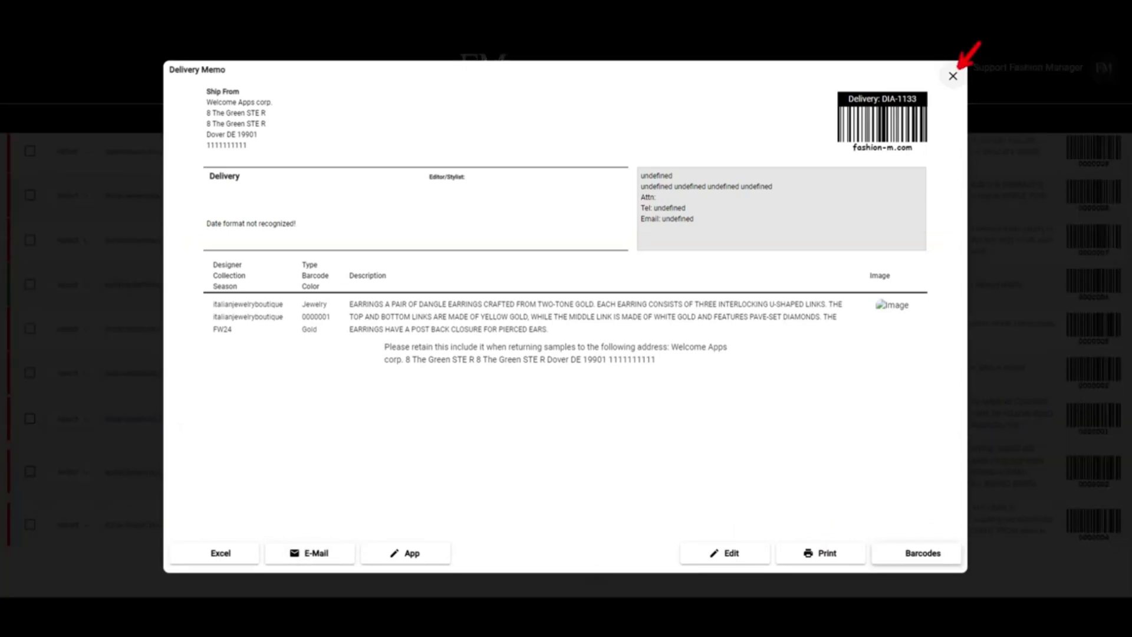
pyautogui.click(952, 76)
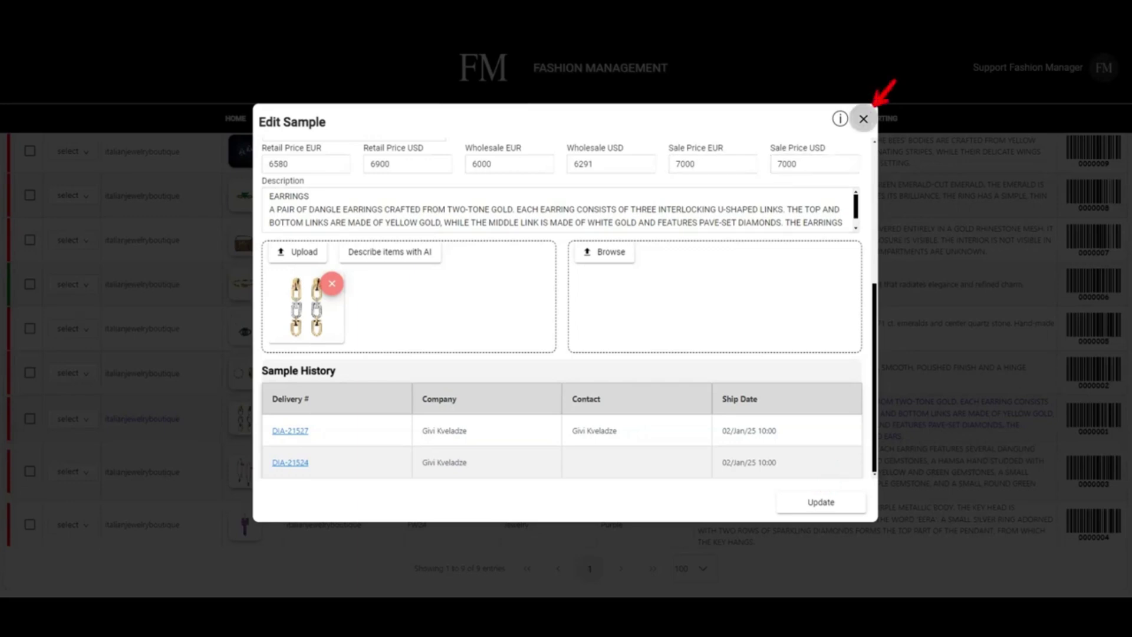
pyautogui.click(863, 119)
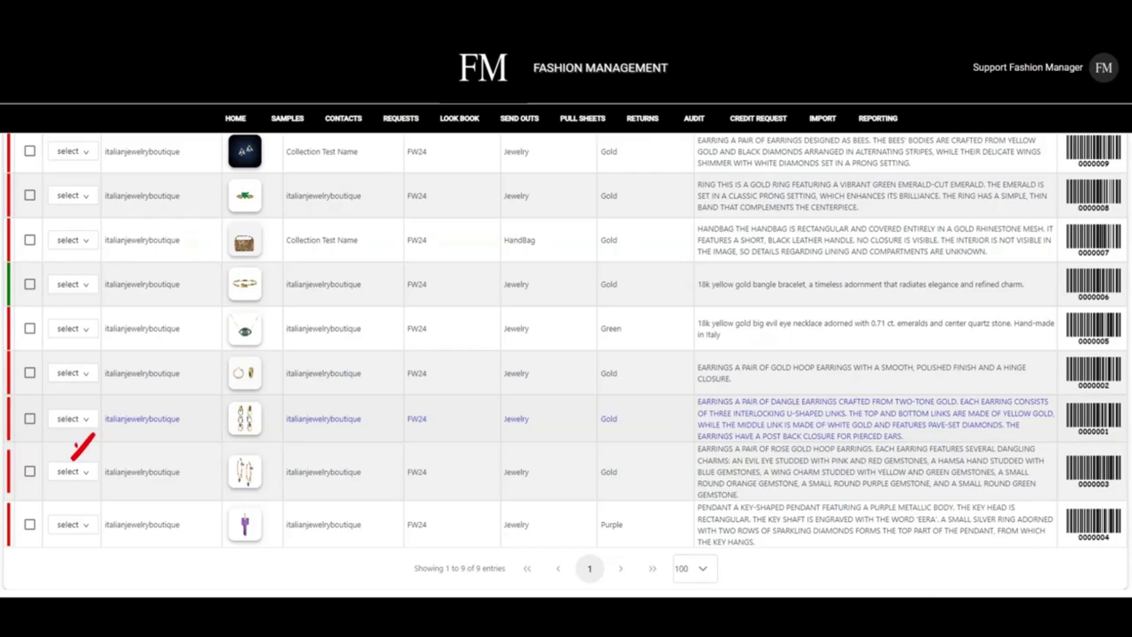
pyautogui.click(73, 471)
pyautogui.click(72, 471)
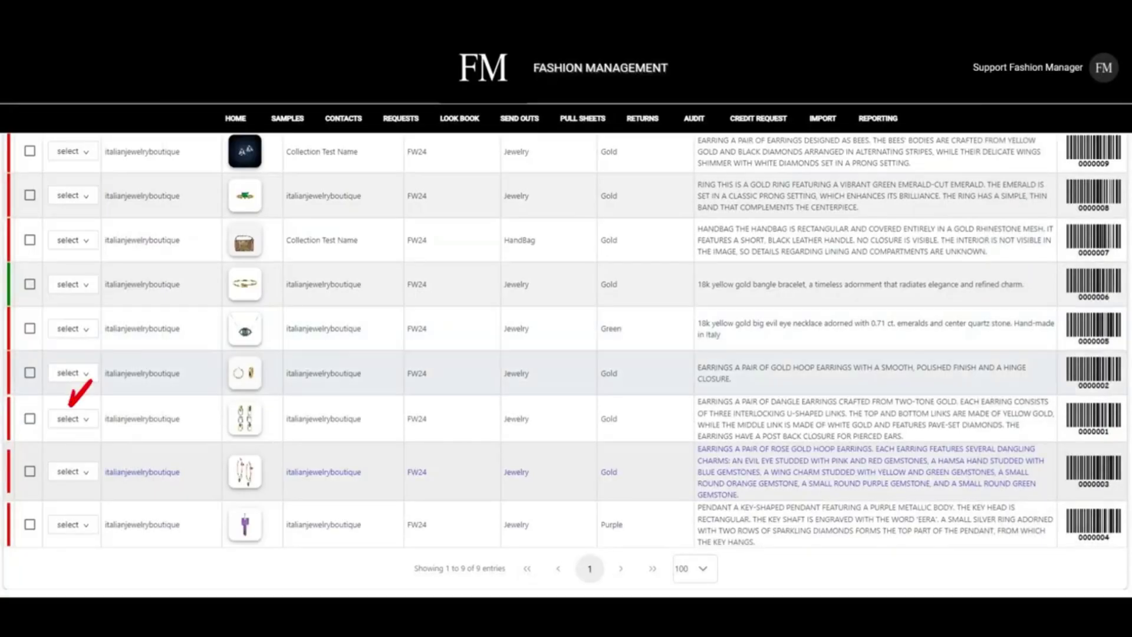
# Create a duplicate of the two-tone gold dangle earrings sample with its color set to Yellow.
pyautogui.click(73, 419)
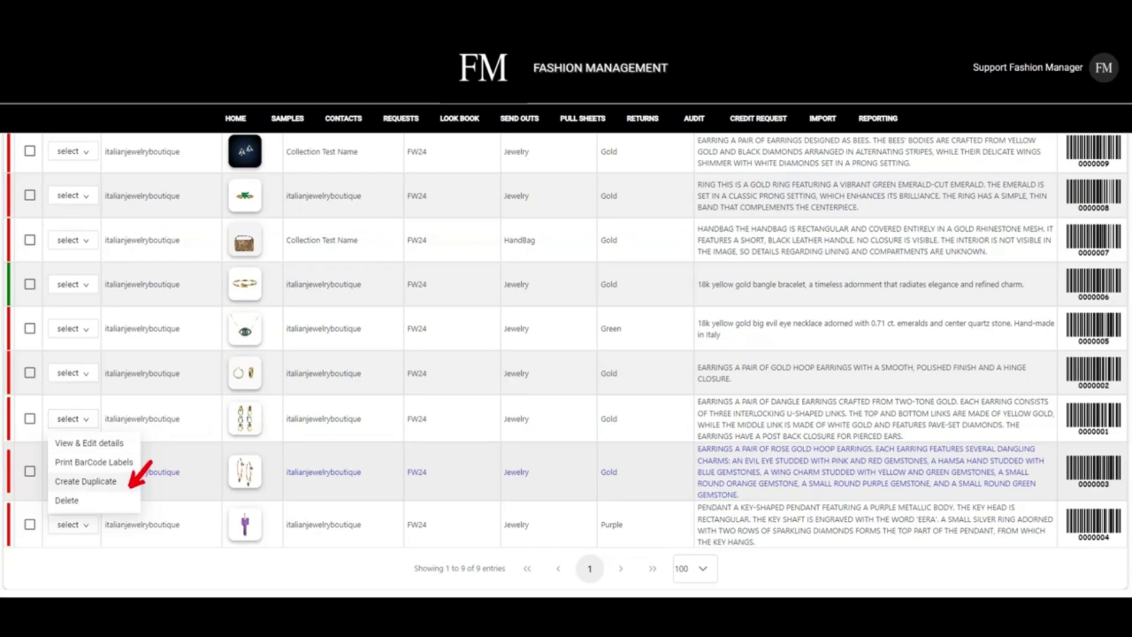
pyautogui.scroll(-5, 565, 307)
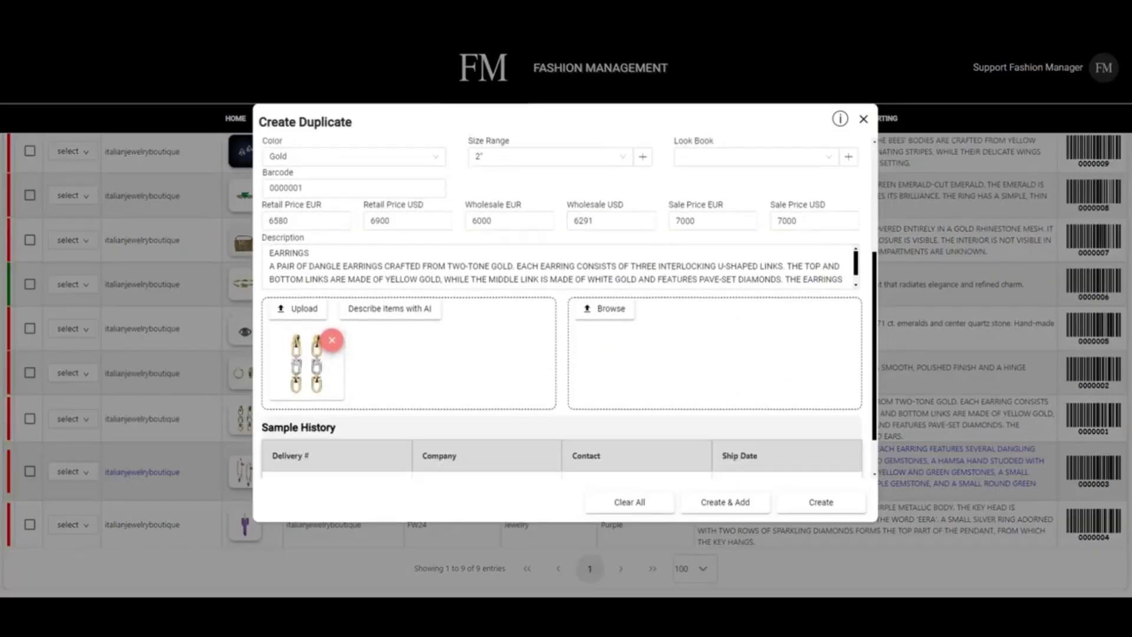
pyautogui.scroll(5, 565, 307)
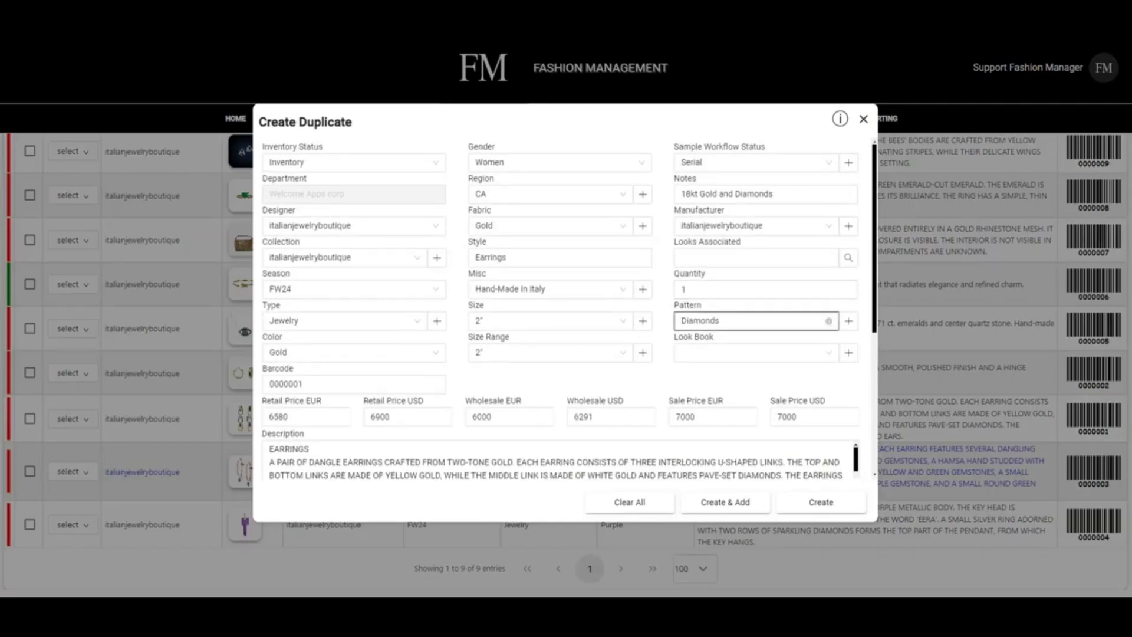
pyautogui.click(348, 351)
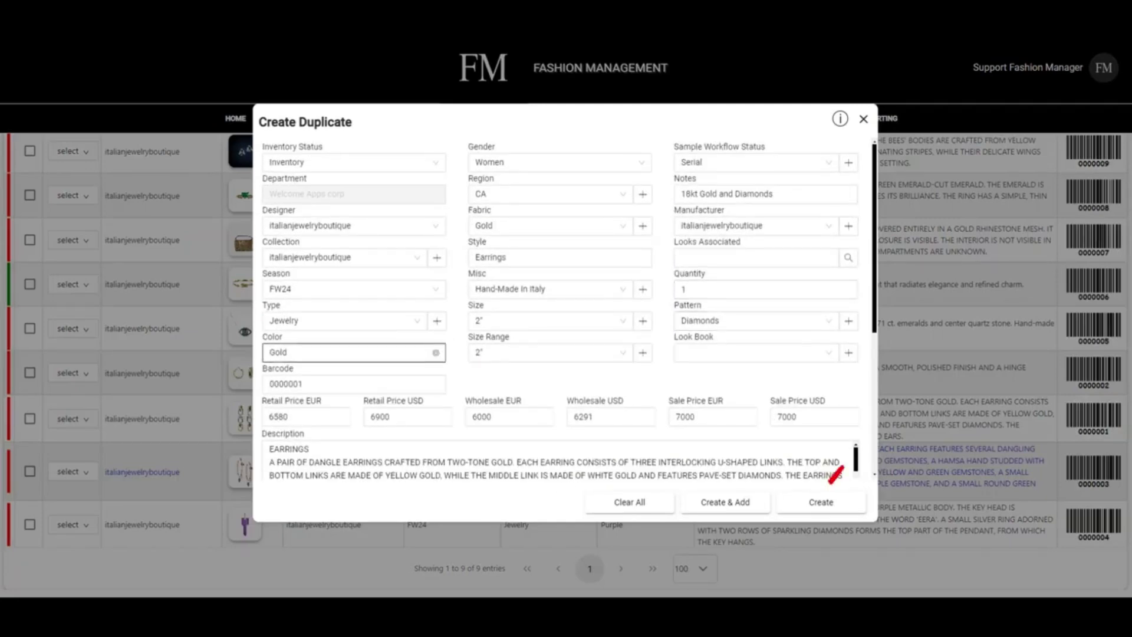
pyautogui.click(295, 416)
pyautogui.click(820, 499)
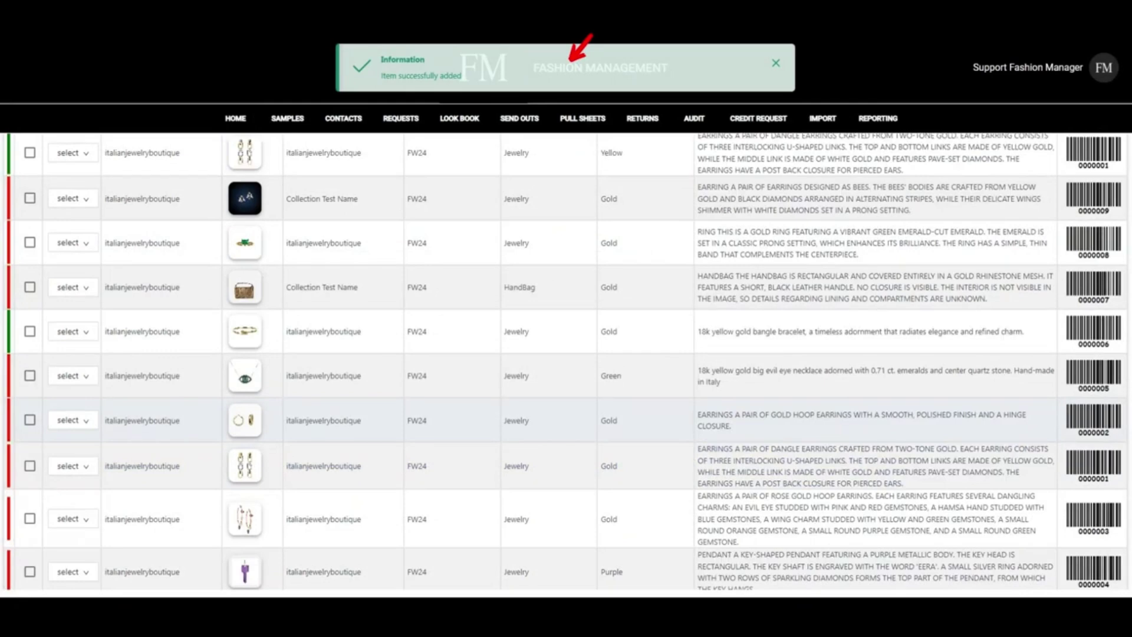
# Delete the yellow duplicate of the dangle earrings sample from the sample list.
pyautogui.scroll(3, 566, 428)
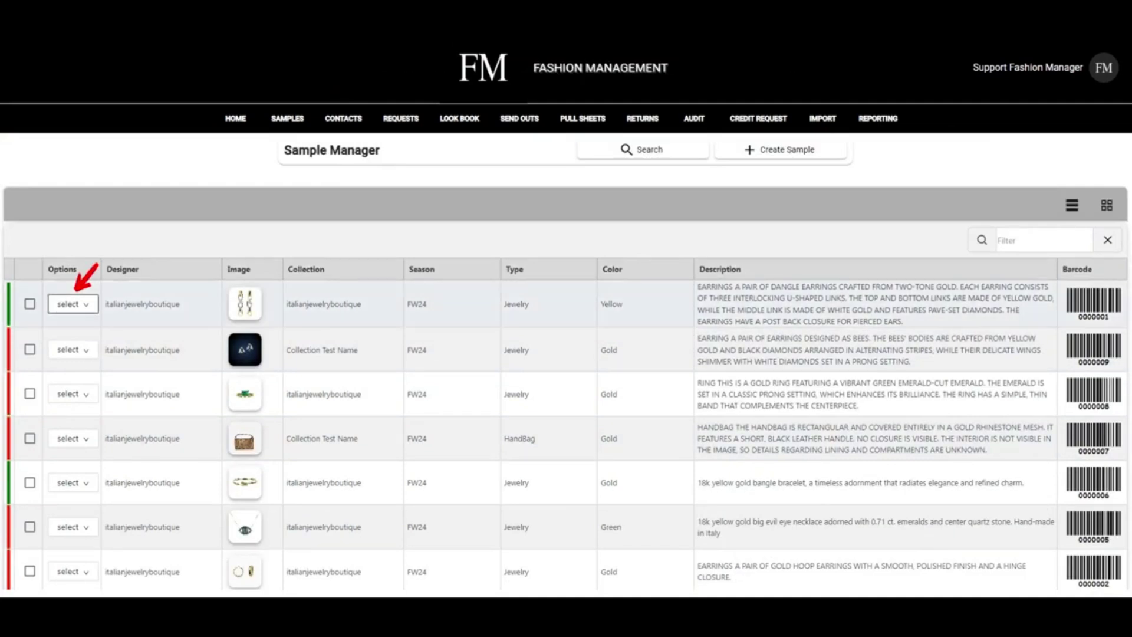
pyautogui.click(74, 304)
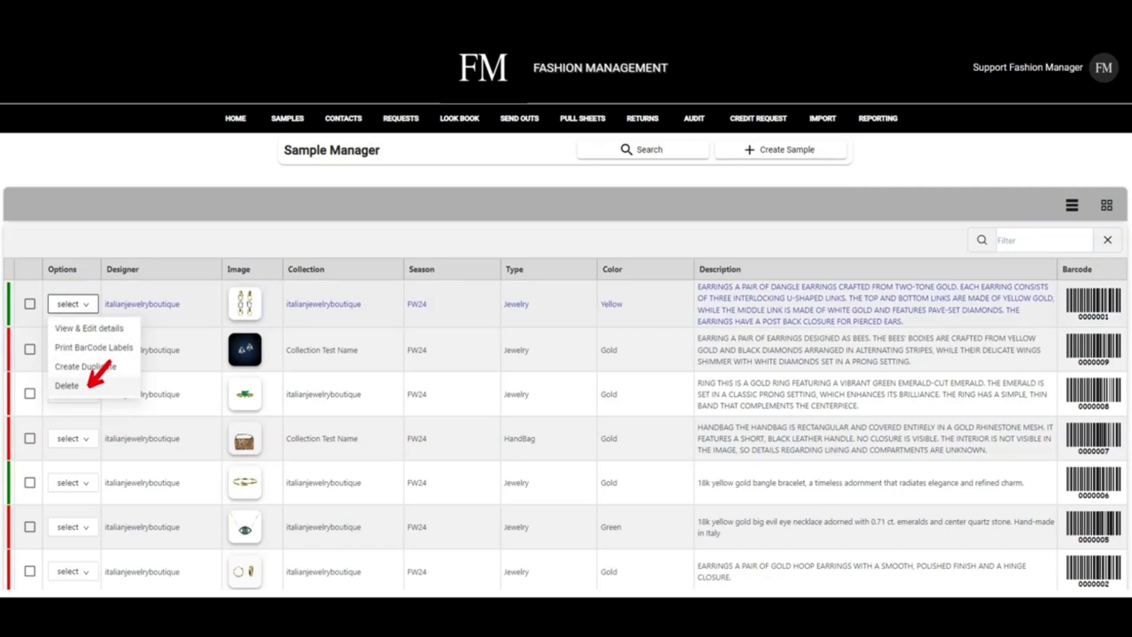
pyautogui.click(67, 385)
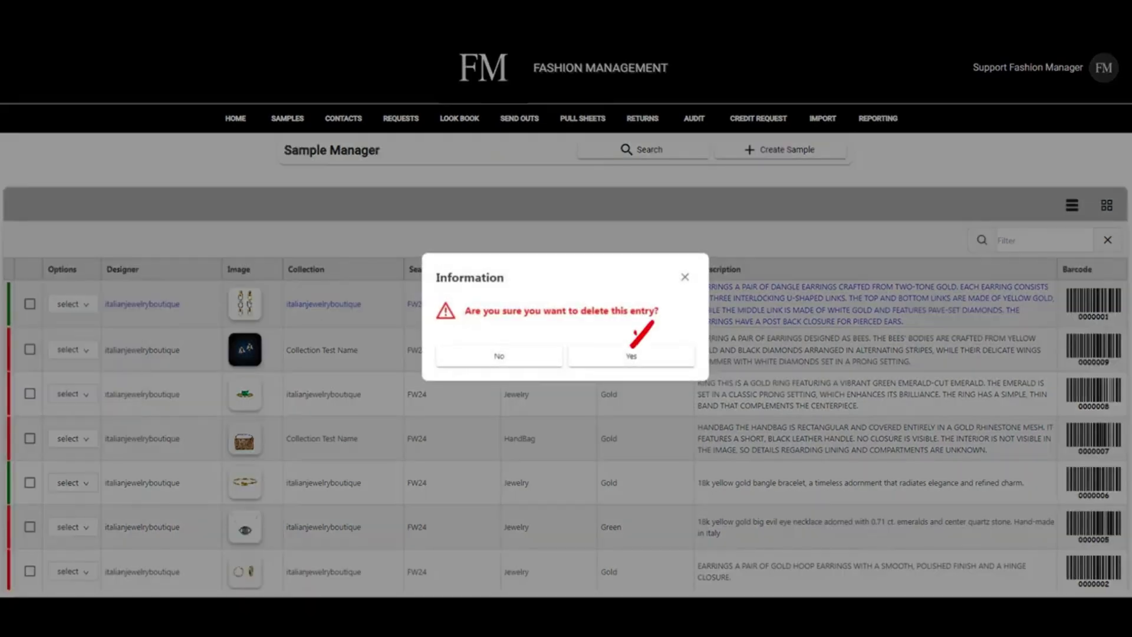
pyautogui.click(631, 355)
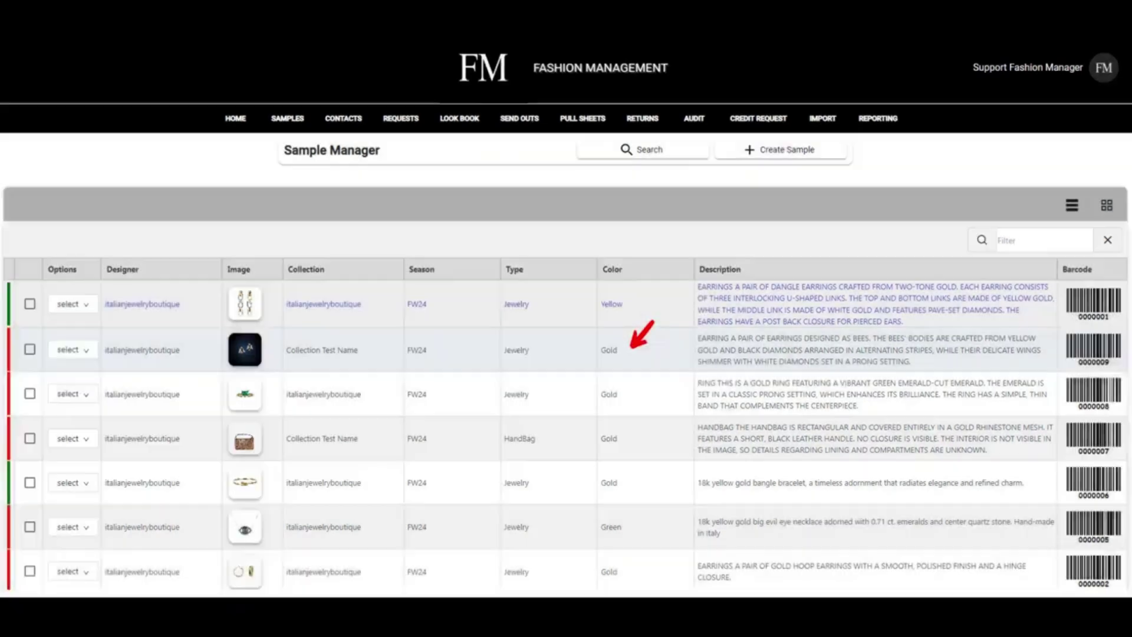